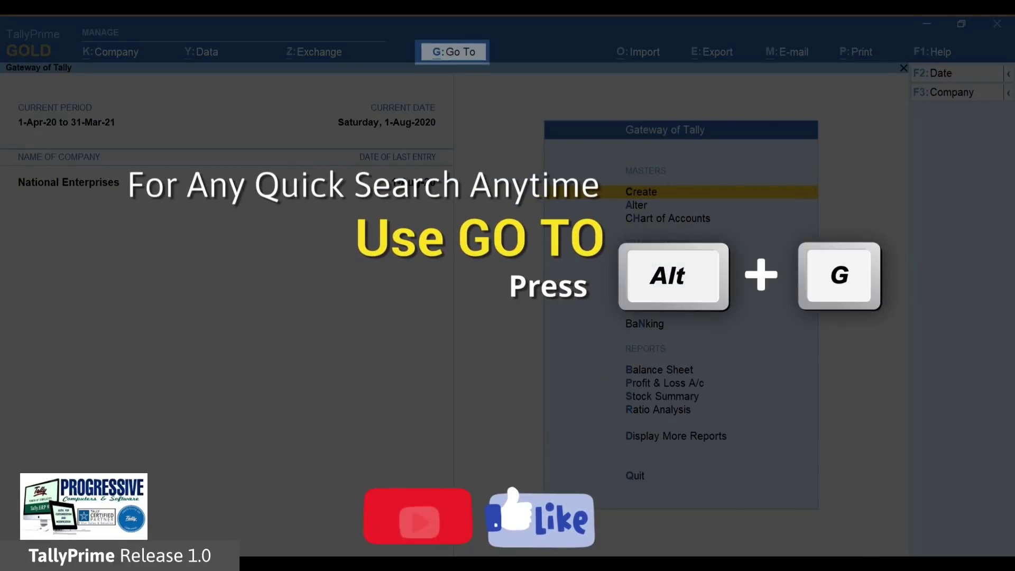
Open the GSTR-2 report through quick search.
{"action": "key", "text": "alt+g"}
{"action": "type", "text": "Gstr"}
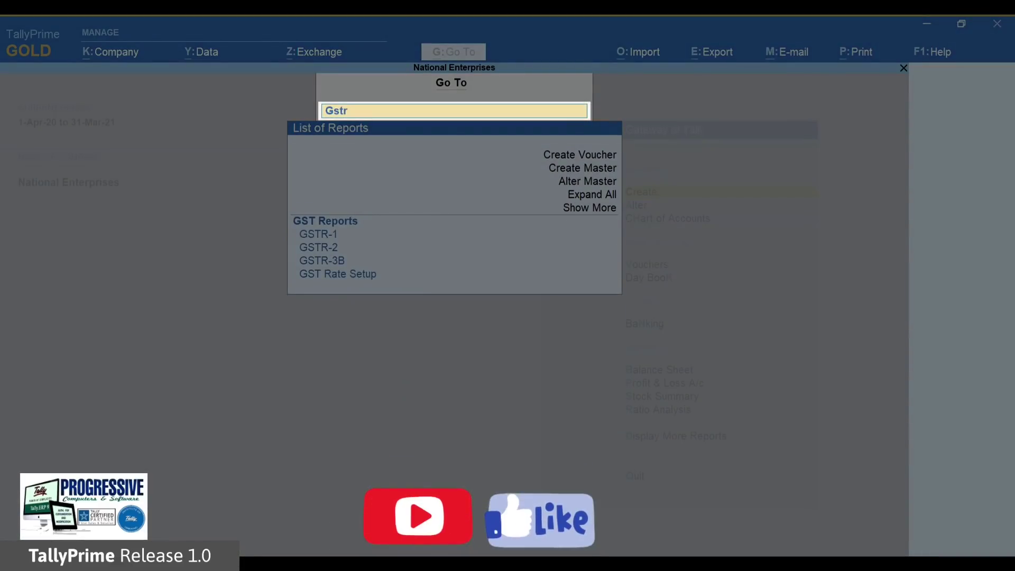
{"action": "type", "text": "-2"}
{"action": "key", "text": "Return"}
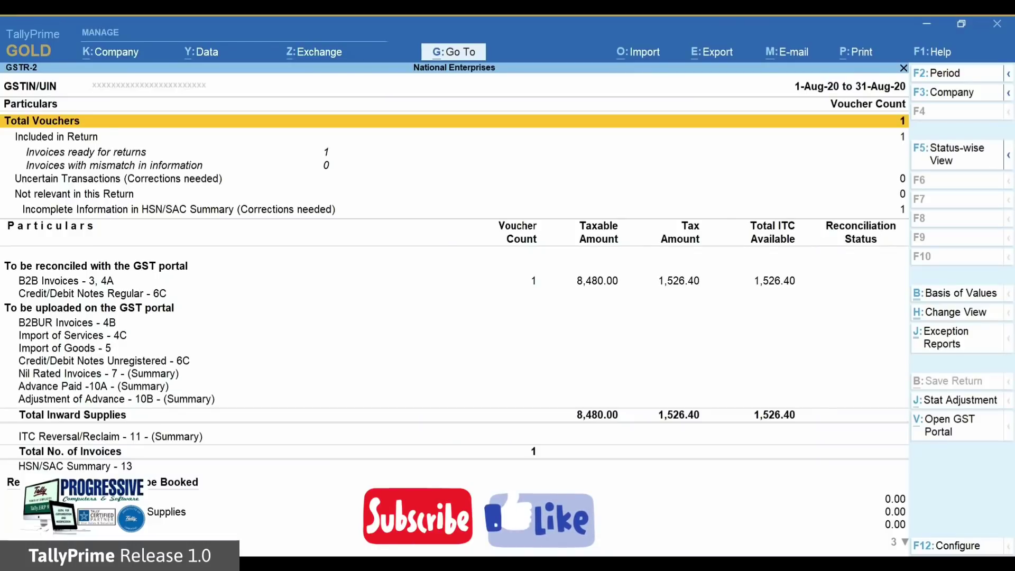
Set the report period from 1-Jul-2020 to 31-Jul-2020.
{"action": "key", "text": "F2"}
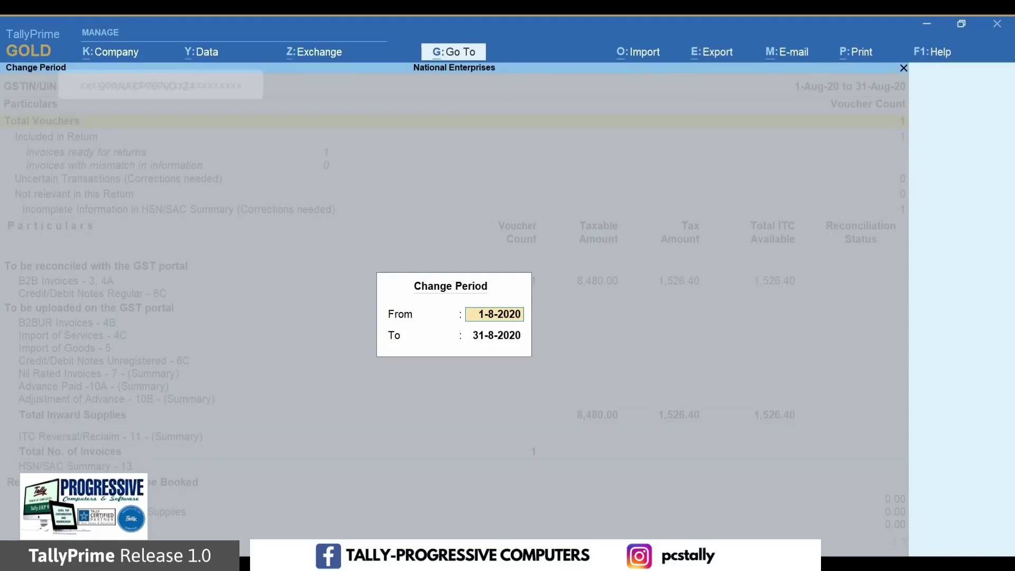
{"action": "type", "text": "Jul 20"}
{"action": "key", "text": "Return"}
{"action": "type", "text": "j"}
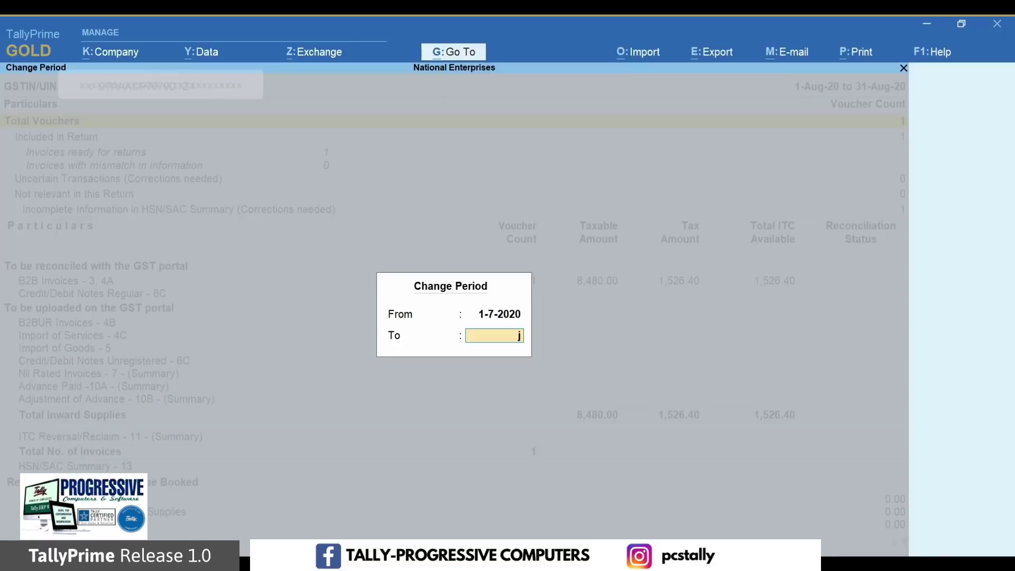
{"action": "type", "text": "ul 20"}
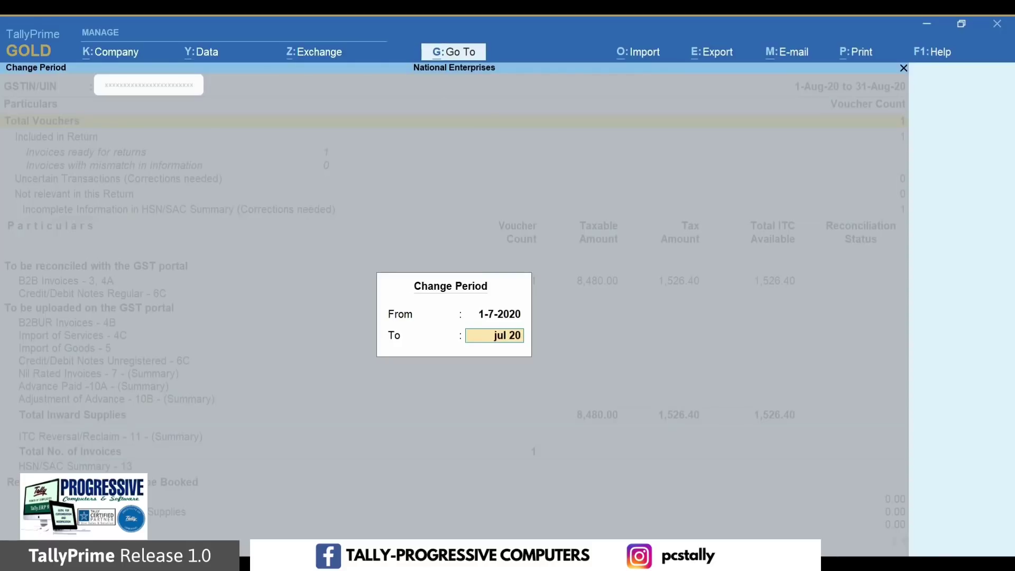
{"action": "key", "text": "Return"}
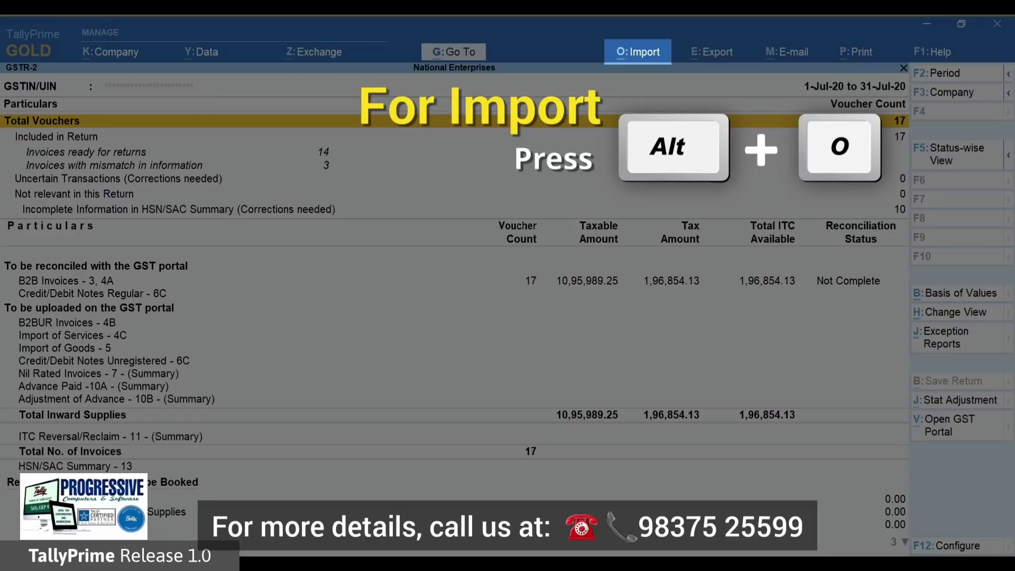
Load the July GSTR-2A JSON return file from D:\Data\gstr2, bringing in 17 invoices.
{"action": "key", "text": "alt+o"}
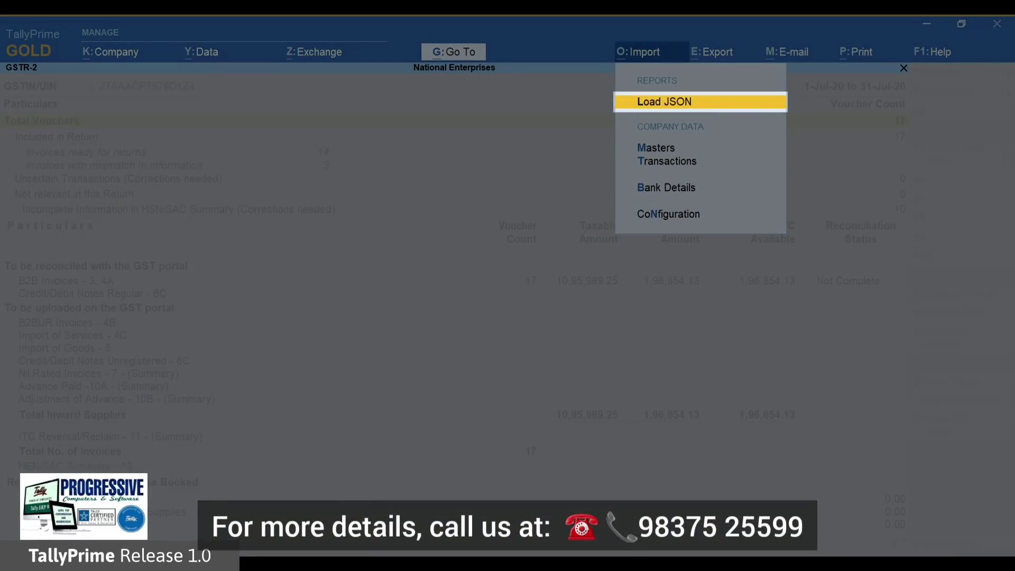
{"action": "key", "text": "Return"}
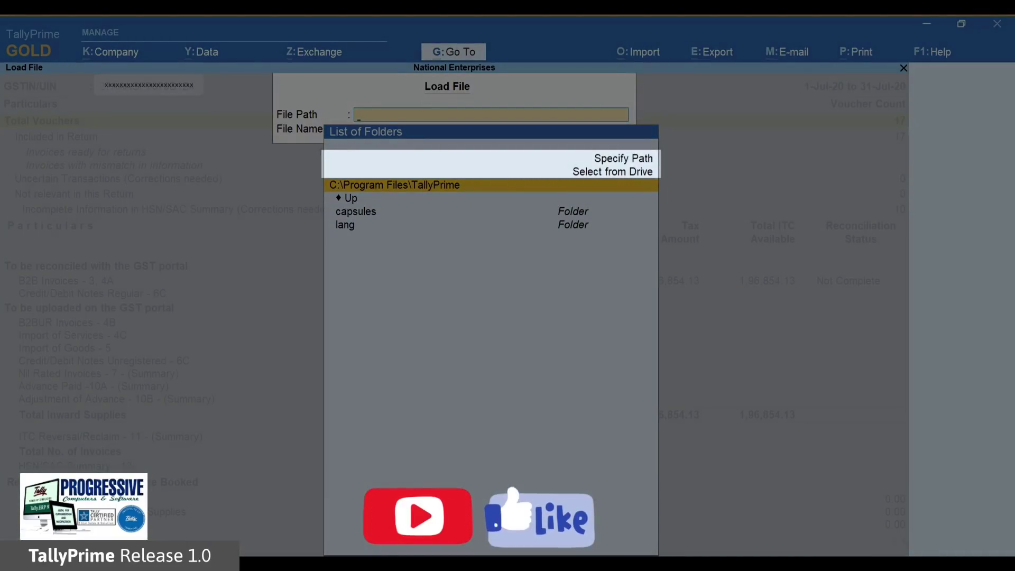
{"action": "key", "text": "Up"}
{"action": "key", "text": "Return"}
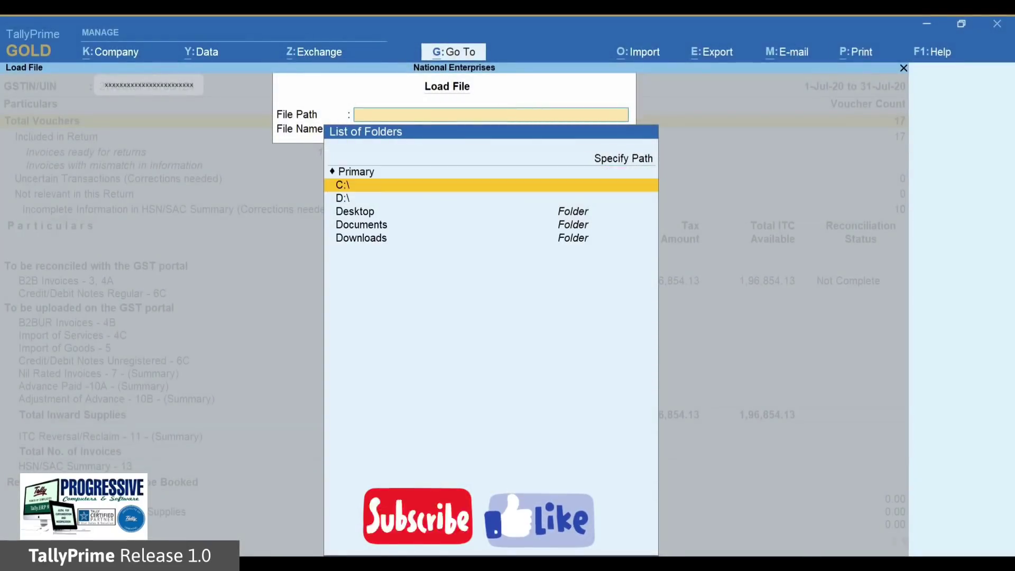
{"action": "key", "text": "Down"}
{"action": "key", "text": "Return"}
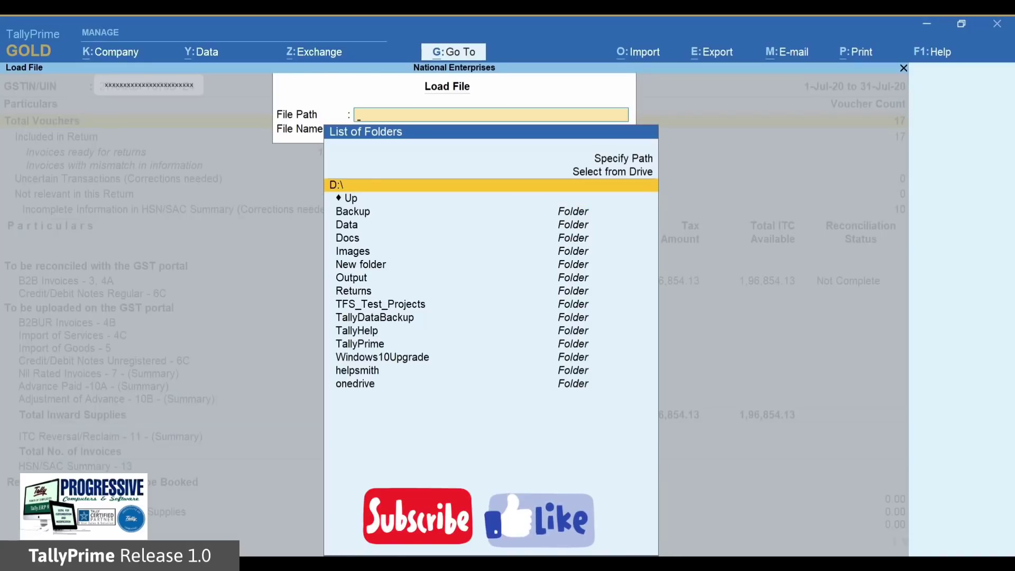
{"action": "key", "text": "Down"}
{"action": "key", "text": "Down"}
{"action": "key", "text": "Down"}
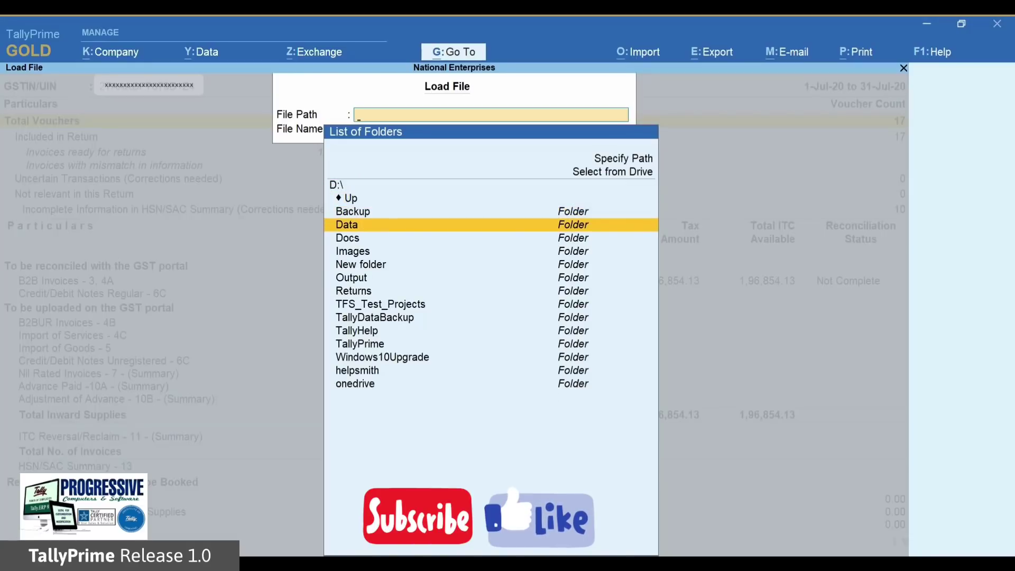
{"action": "key", "text": "Return"}
{"action": "key", "text": "Down"}
{"action": "key", "text": "Down"}
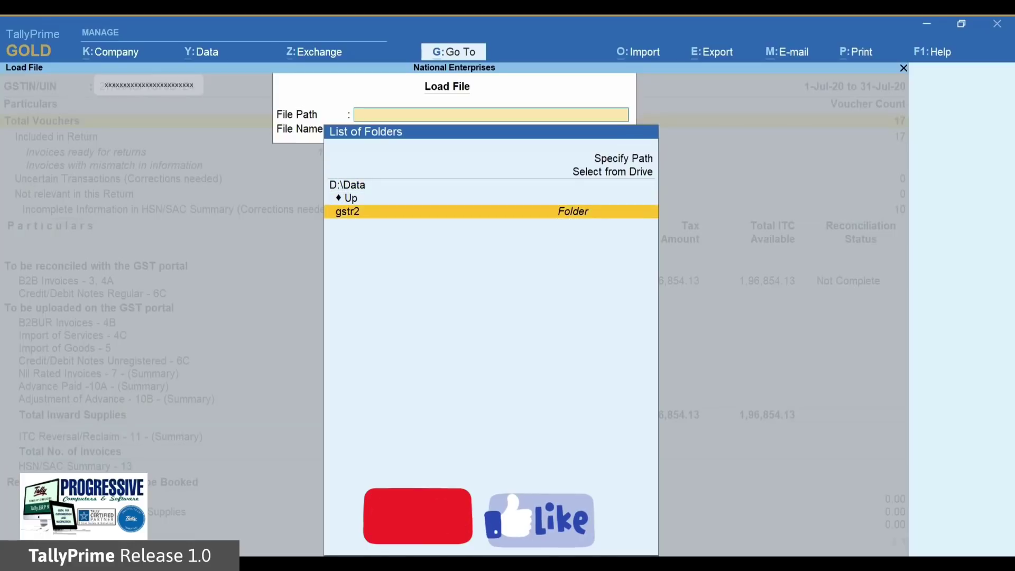
{"action": "key", "text": "Return"}
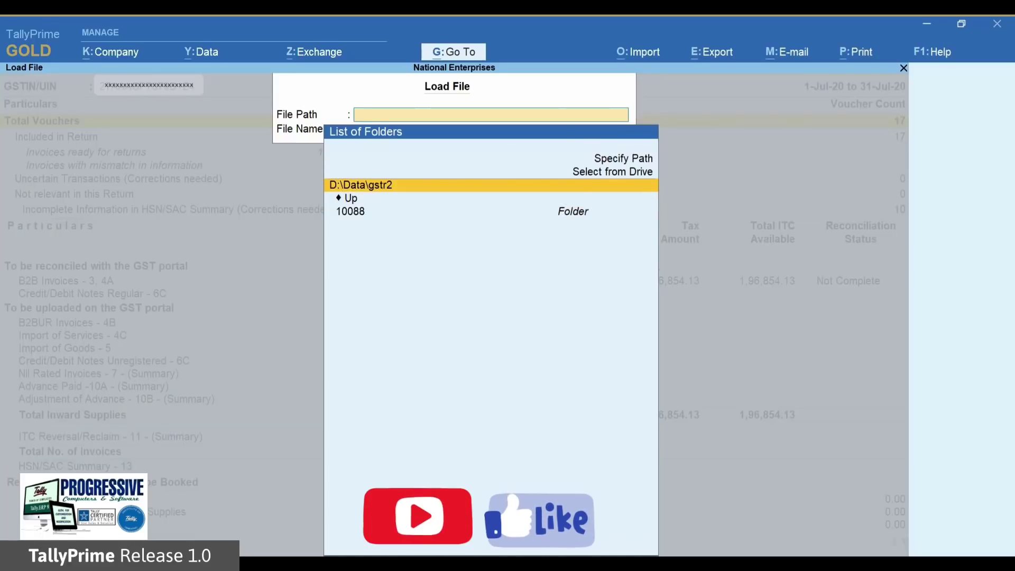
{"action": "key", "text": "Return"}
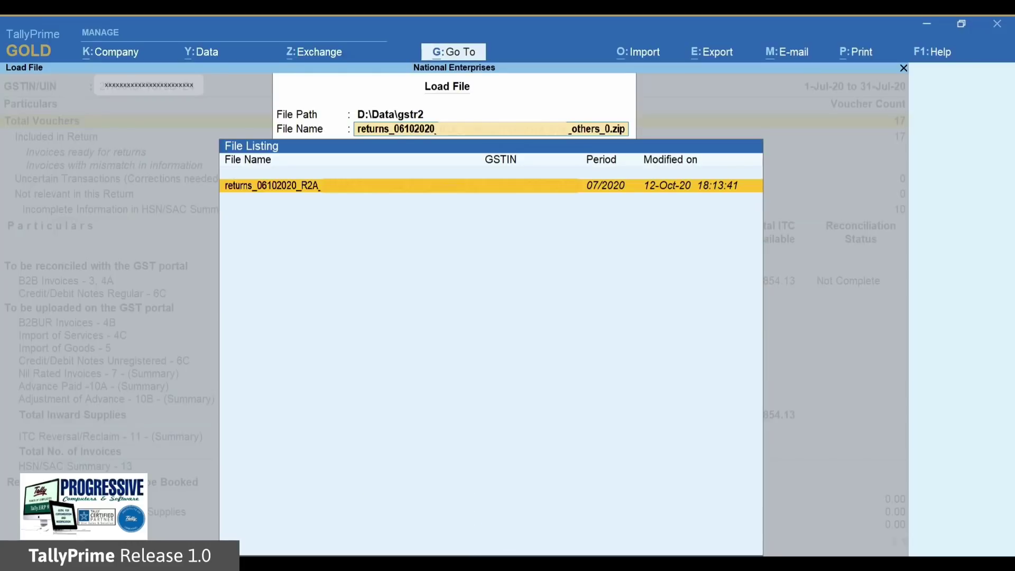
{"action": "key", "text": "Return"}
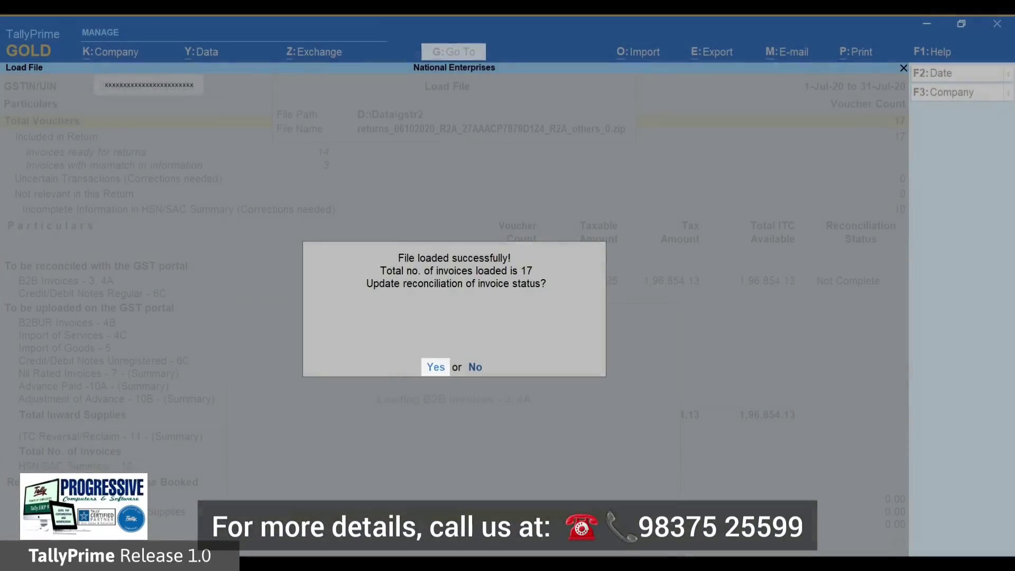
Confirm updating the invoice reconciliation status, leaving 14 invoices ready and 3 mismatched.
{"action": "key", "text": "y"}
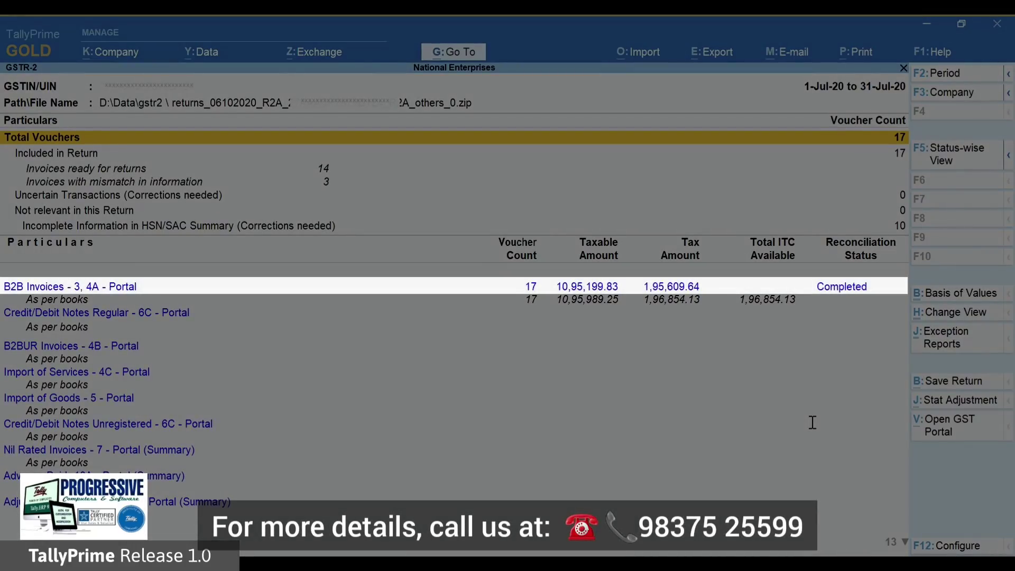
Drill into the B2B Invoices - 3, 4A portal row to see the supplier-wise register.
{"action": "key", "text": "Down"}
{"action": "key", "text": "Down"}
{"action": "key", "text": "Down"}
{"action": "key", "text": "Down"}
{"action": "key", "text": "Down"}
{"action": "key", "text": "Down"}
{"action": "key", "text": "Down"}
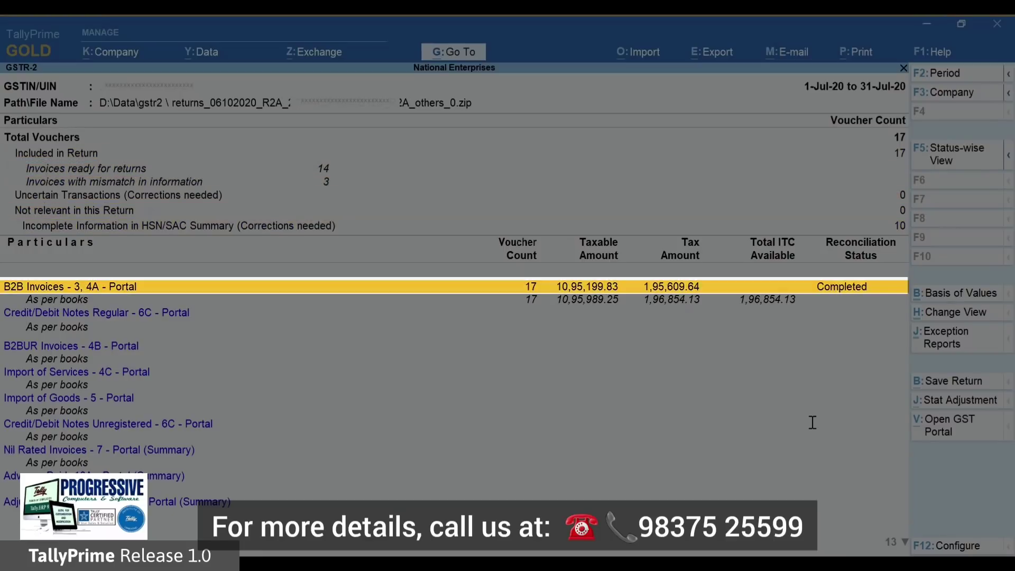
{"action": "key", "text": "Return"}
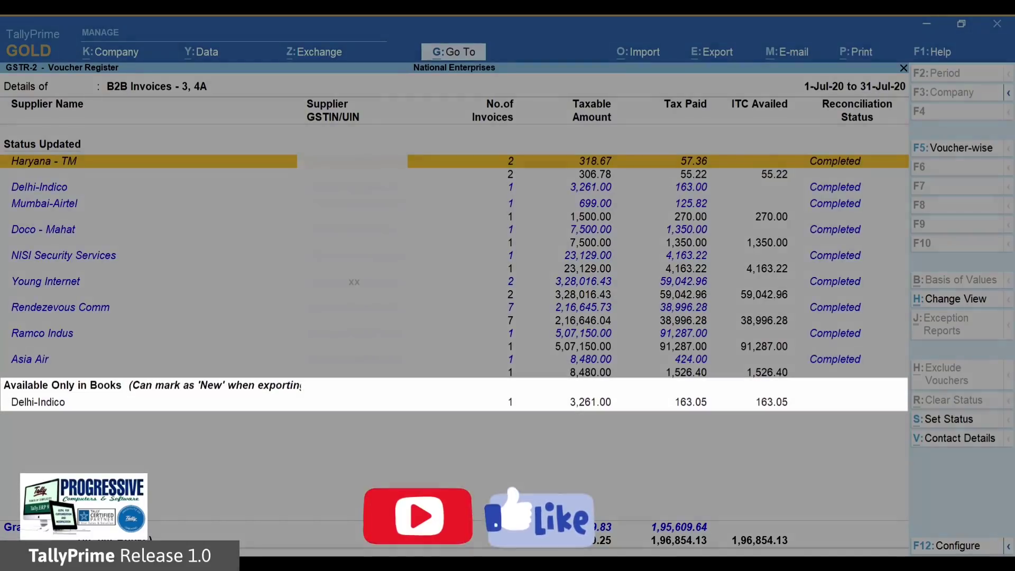
Change purchase voucher 12's bill-from supplier from Delhi-Indico to Indigo-Delhi and save it.
{"action": "key", "text": "Down"}
{"action": "key", "text": "Down"}
{"action": "key", "text": "Down"}
{"action": "key", "text": "Down"}
{"action": "key", "text": "Down"}
{"action": "key", "text": "Down"}
{"action": "key", "text": "Down"}
{"action": "key", "text": "Down"}
{"action": "key", "text": "Down"}
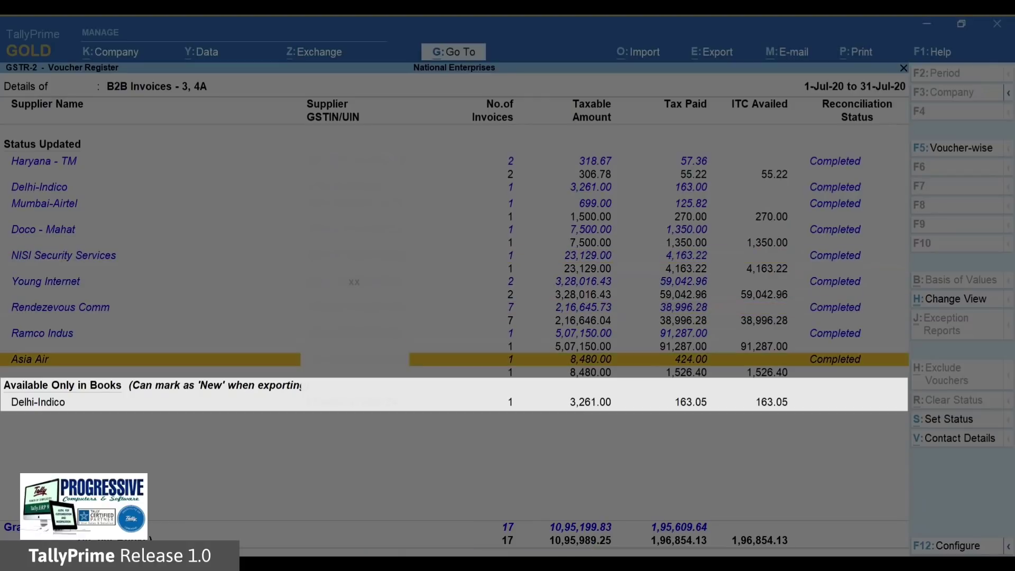
{"action": "key", "text": "Return"}
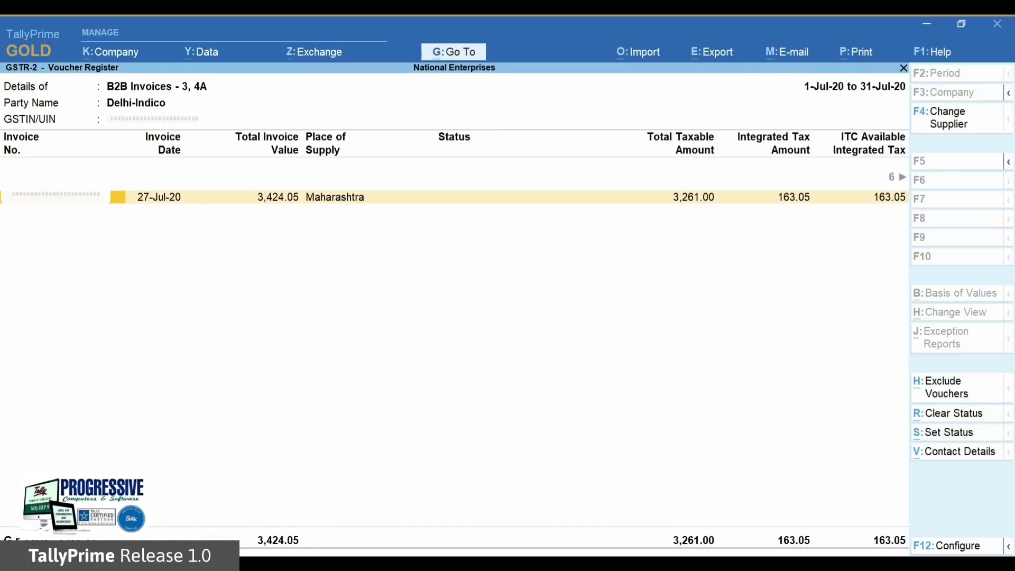
{"action": "key", "text": "Return"}
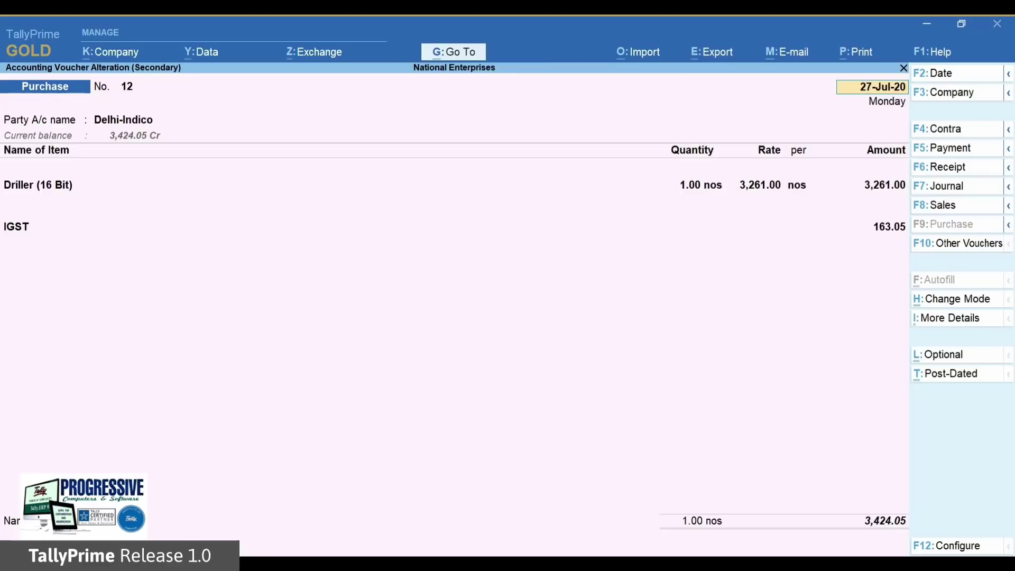
{"action": "key", "text": "Return"}
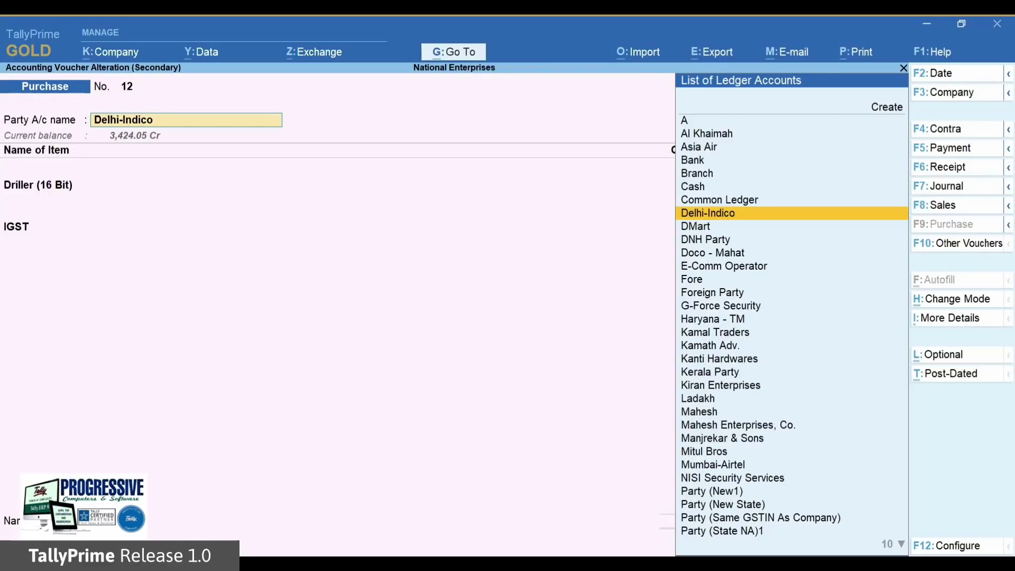
{"action": "key", "text": "Return"}
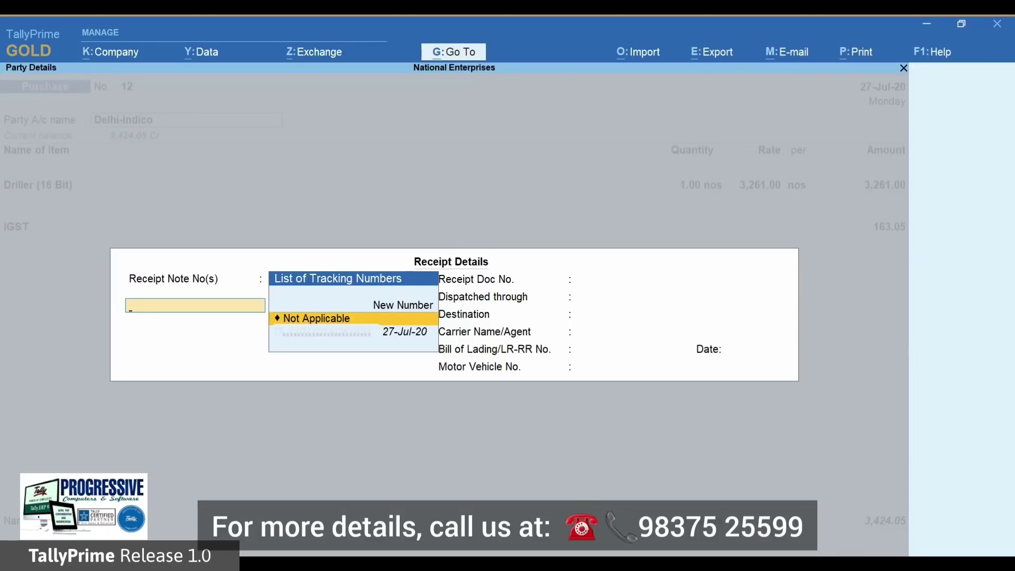
{"action": "key", "text": "ctrl+a"}
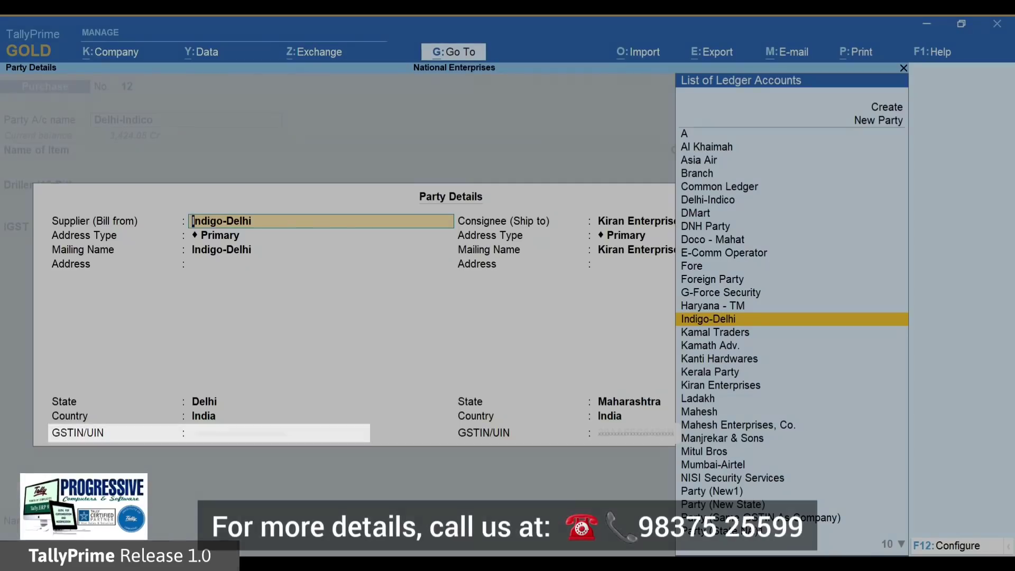
{"action": "key", "text": "Return"}
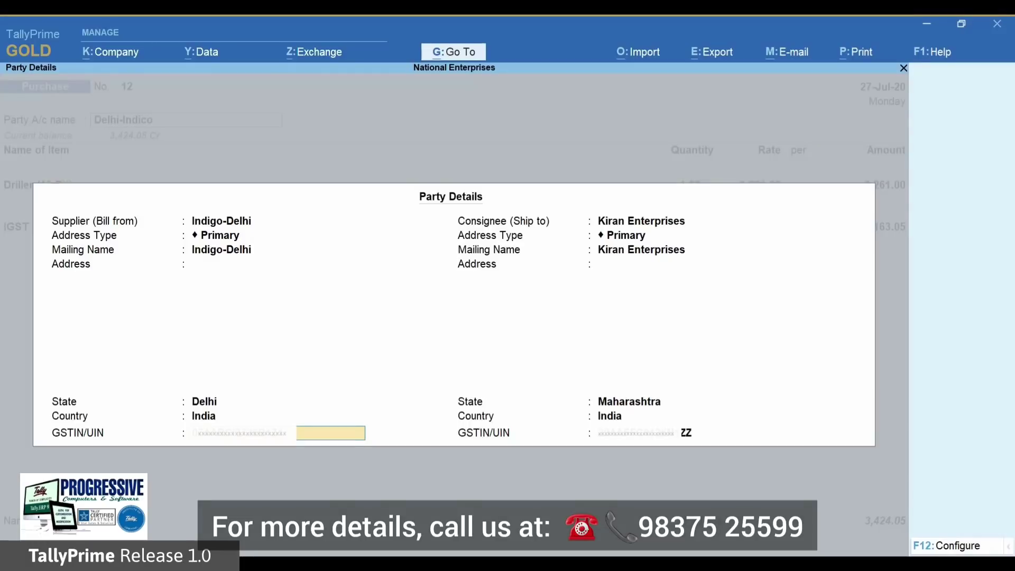
{"action": "key", "text": "Return"}
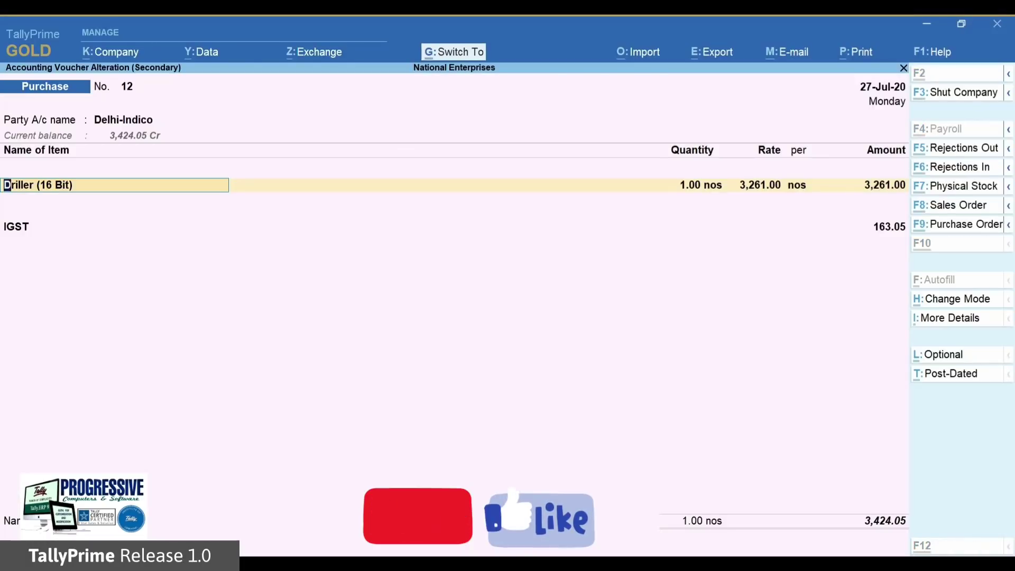
{"action": "key", "text": "ctrl+a"}
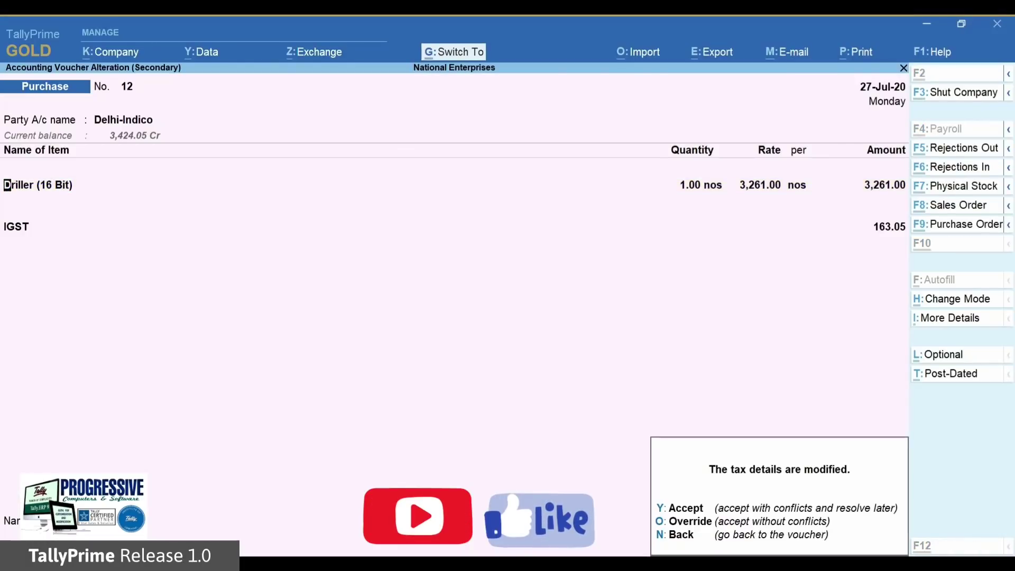
Accept the voucher change, then view Haryana - TM's two 27-Jul-20 invoices (126.00, 250.03).
{"action": "key", "text": "y"}
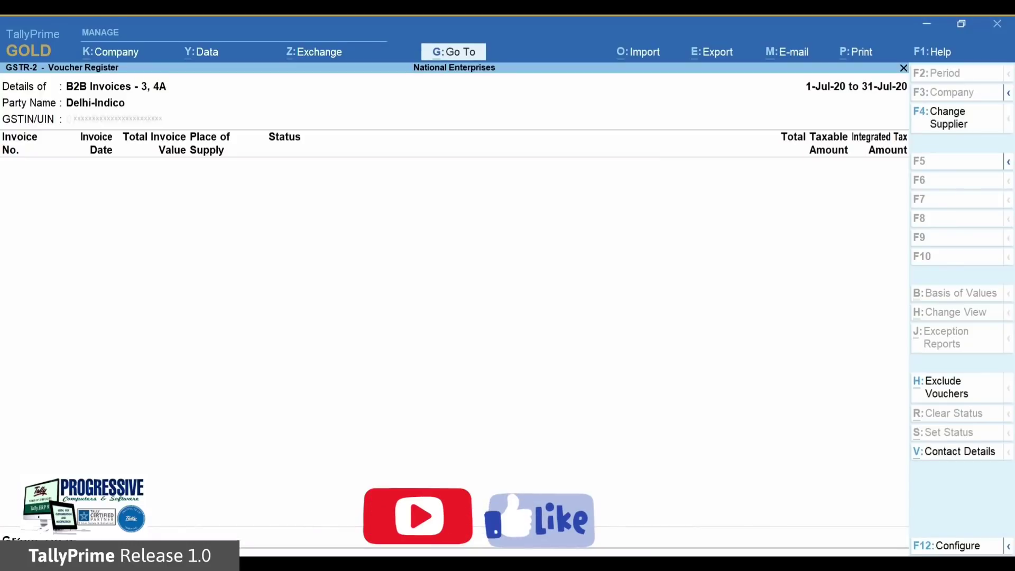
{"action": "key", "text": "Escape"}
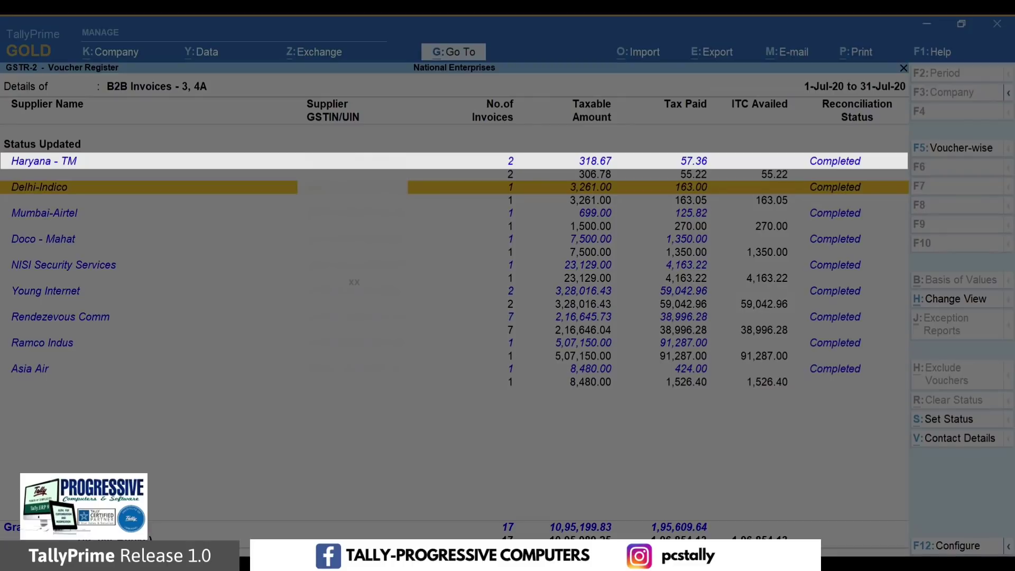
{"action": "left_click", "coordinate": [44, 161]}
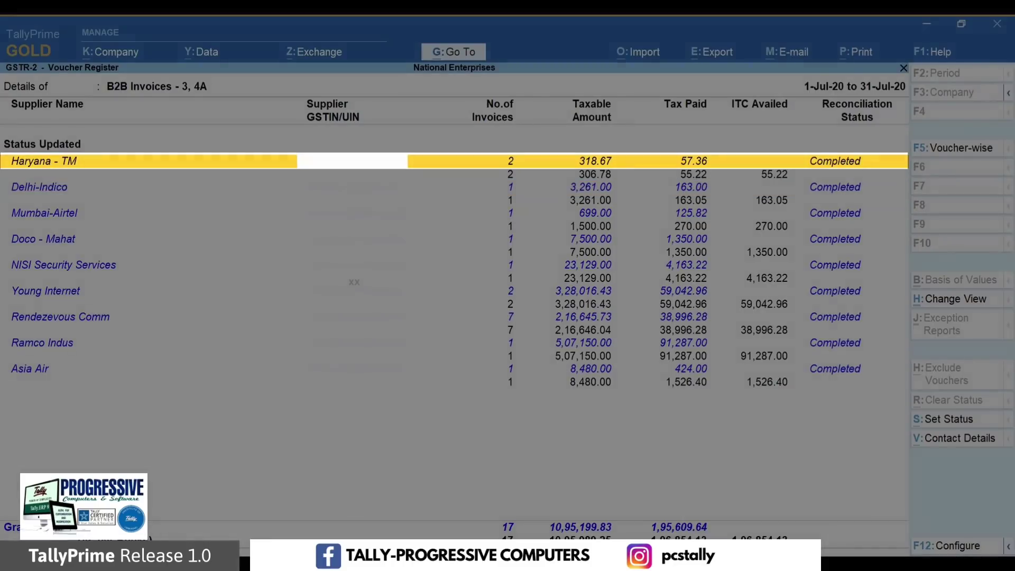
{"action": "key", "text": "Return"}
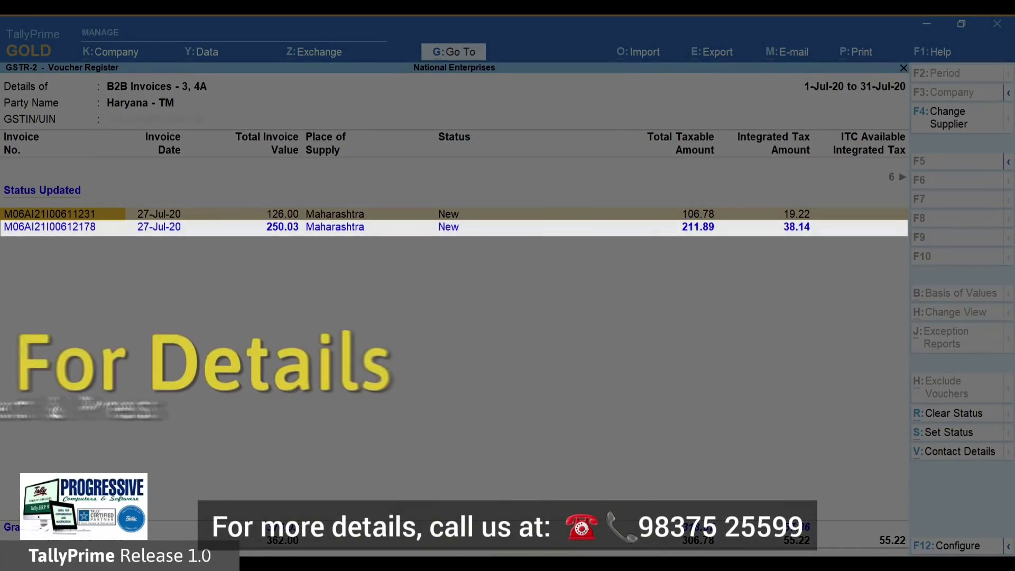
Expand invoice M06AI21I00612178 and select its 236.00 books entry against the portal's 250.03.
{"action": "key", "text": "Down"}
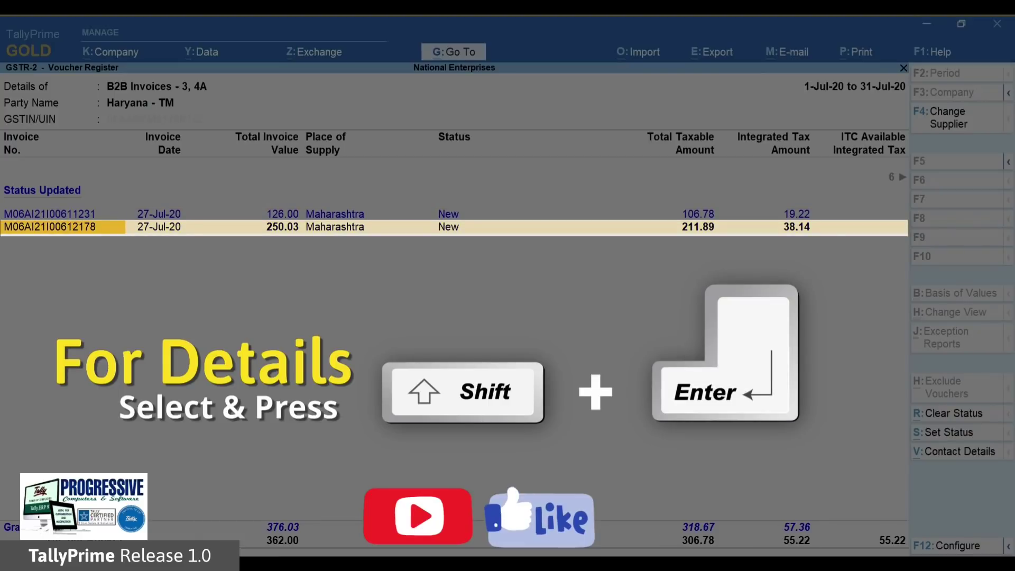
{"action": "key", "text": "shift+Return"}
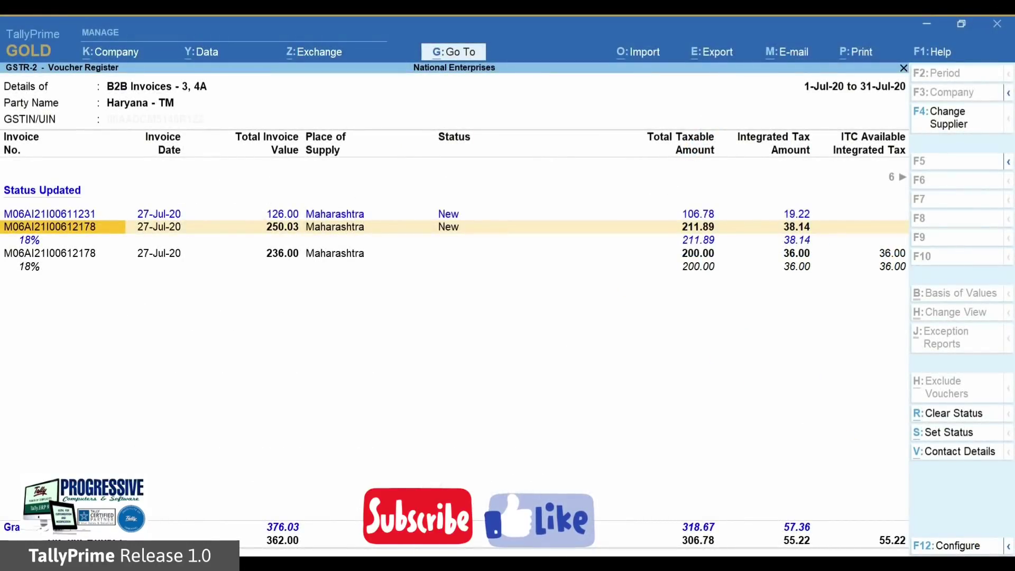
{"action": "left_click", "coordinate": [50, 253]}
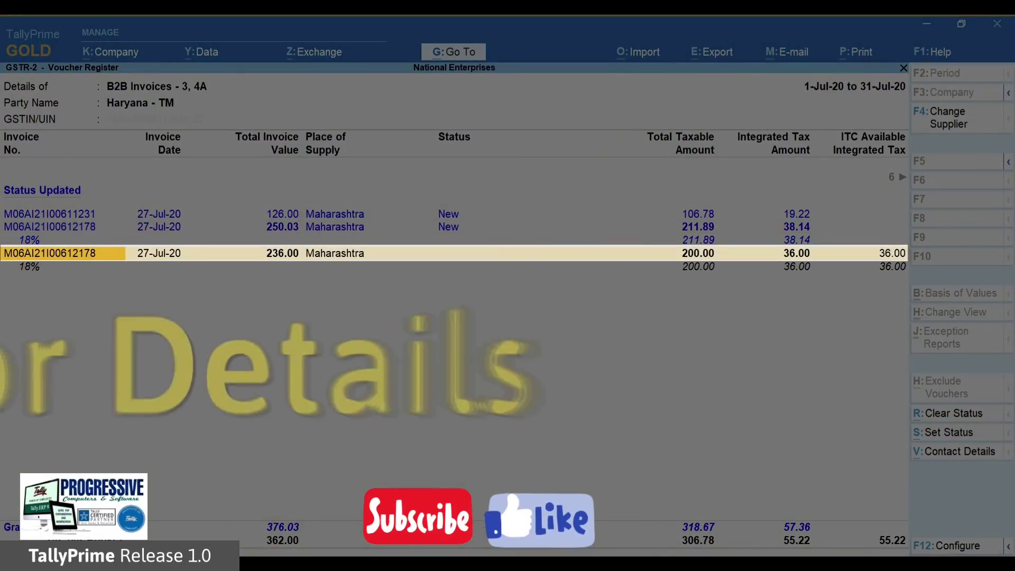
Alter the 236.00 voucher's item amount to 211.89, making IGST 38.14 and the total 250.03.
{"action": "key", "text": "ctrl"}
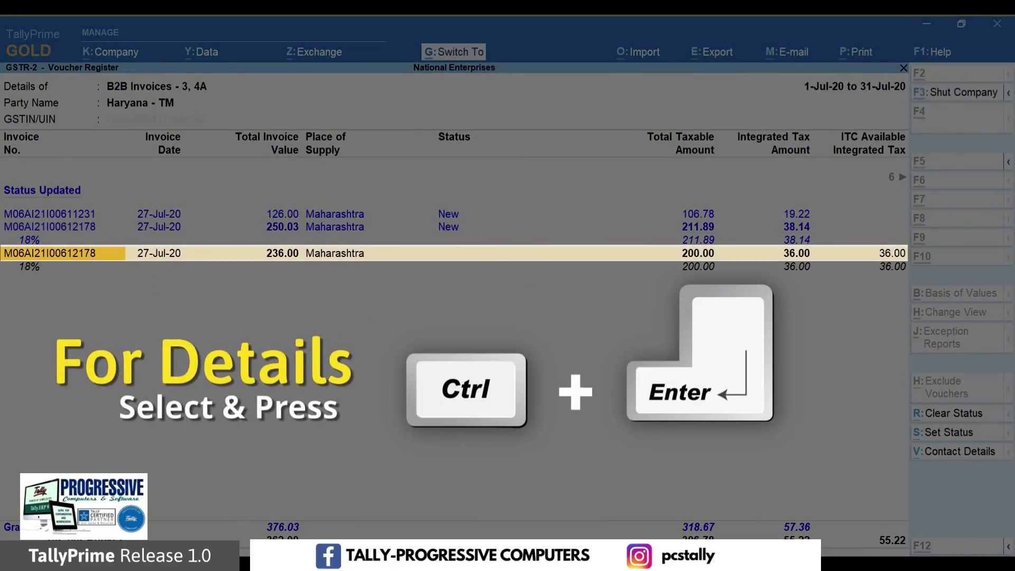
{"action": "key", "text": "ctrl+Return"}
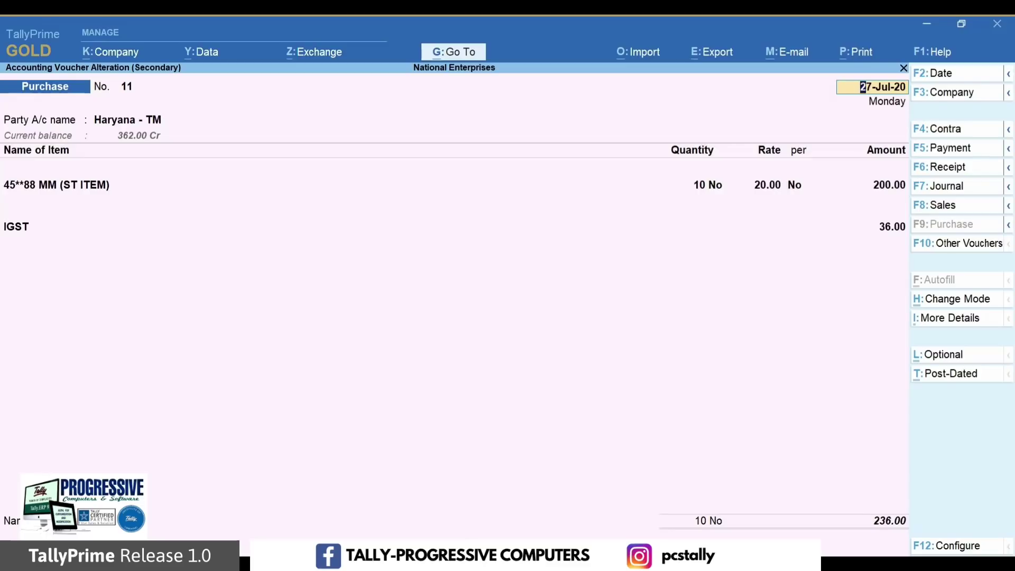
{"action": "left_click", "coordinate": [186, 120]}
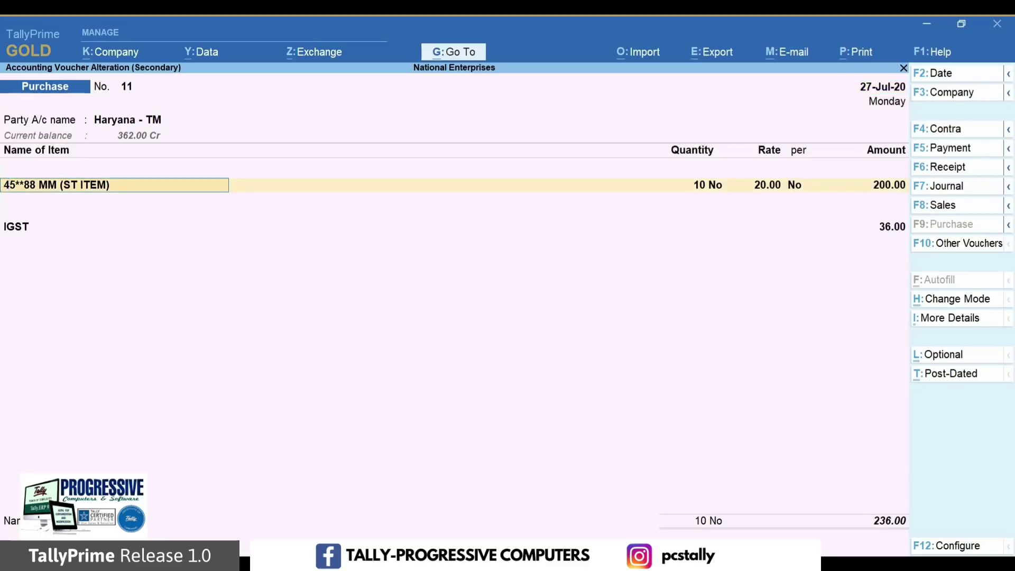
{"action": "key", "text": "Return"}
{"action": "type", "text": "211.89"}
{"action": "key", "text": "Return"}
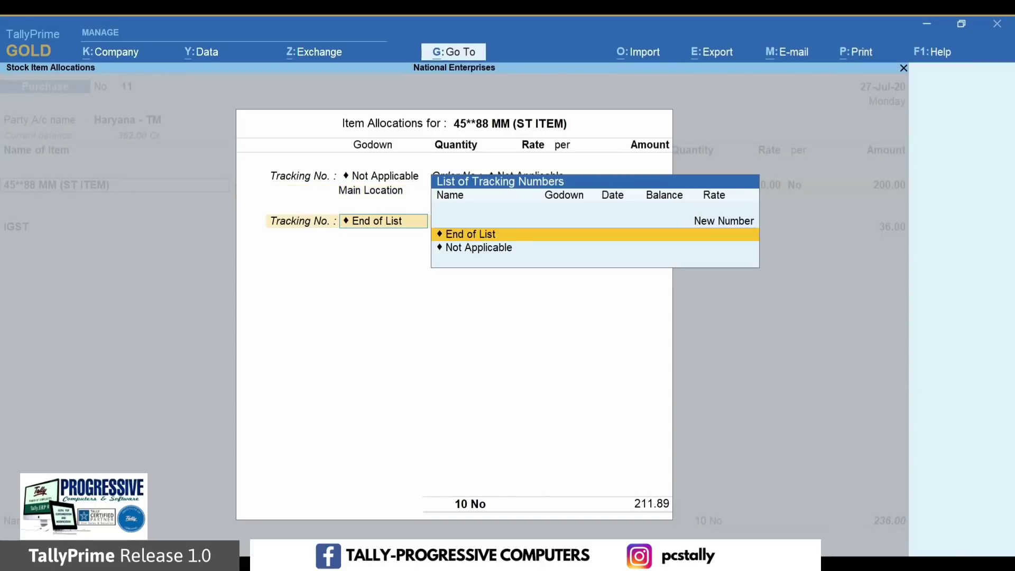
{"action": "key", "text": "Return"}
{"action": "key", "text": "Return"}
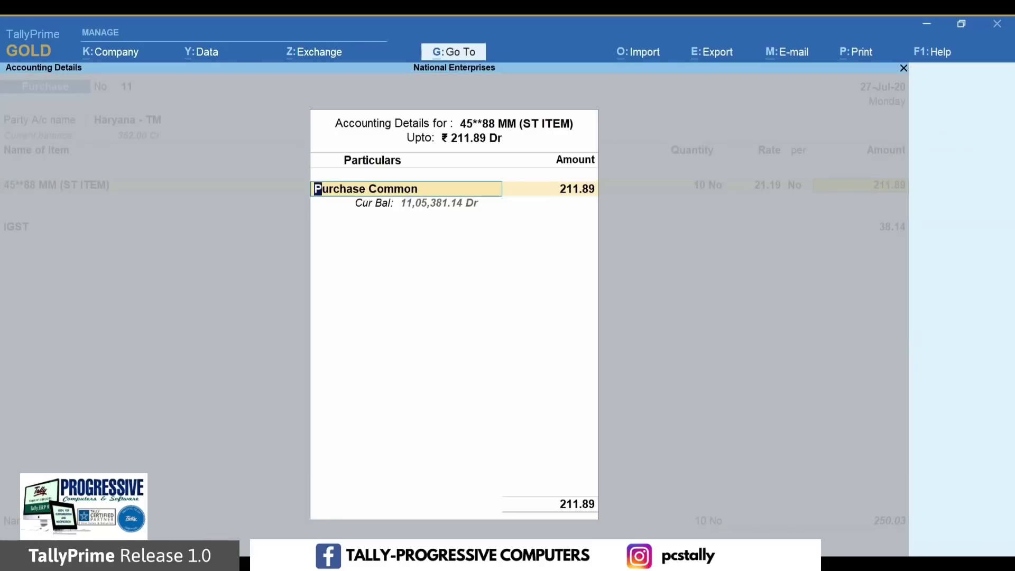
{"action": "key", "text": "Return"}
{"action": "key", "text": "Return"}
{"action": "key", "text": "Return"}
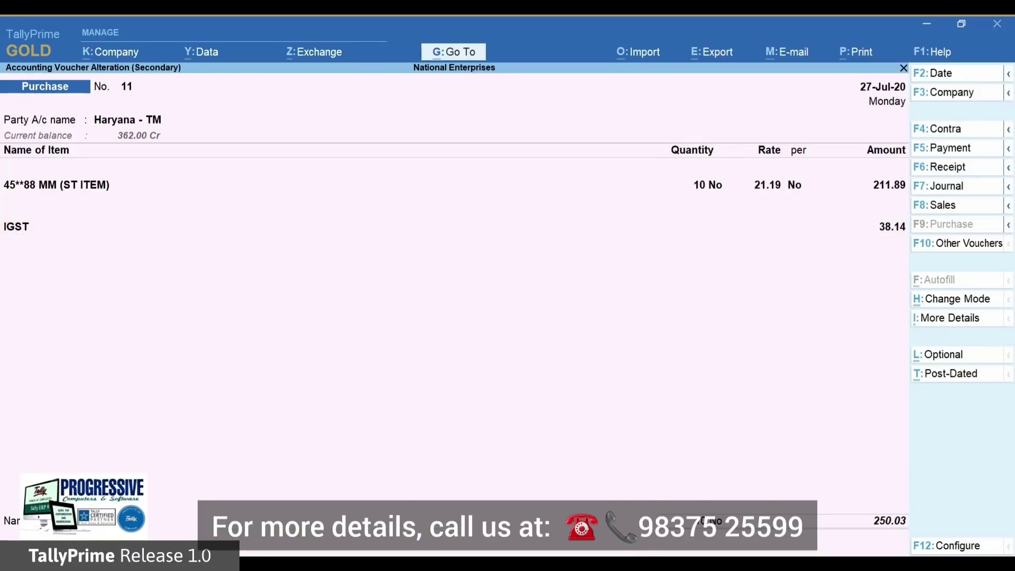
{"action": "key", "text": "Return"}
Save the corrected voucher and verify invoice M06AI21I00612178 now matches at 250.03.
{"action": "key", "text": "y"}
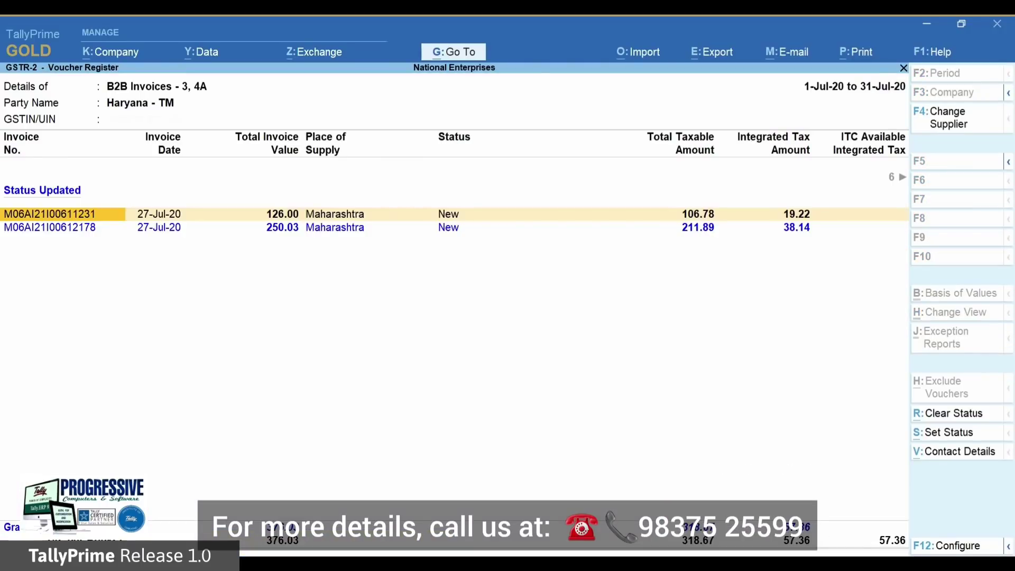
{"action": "key", "text": "Down"}
{"action": "key", "text": "s"}
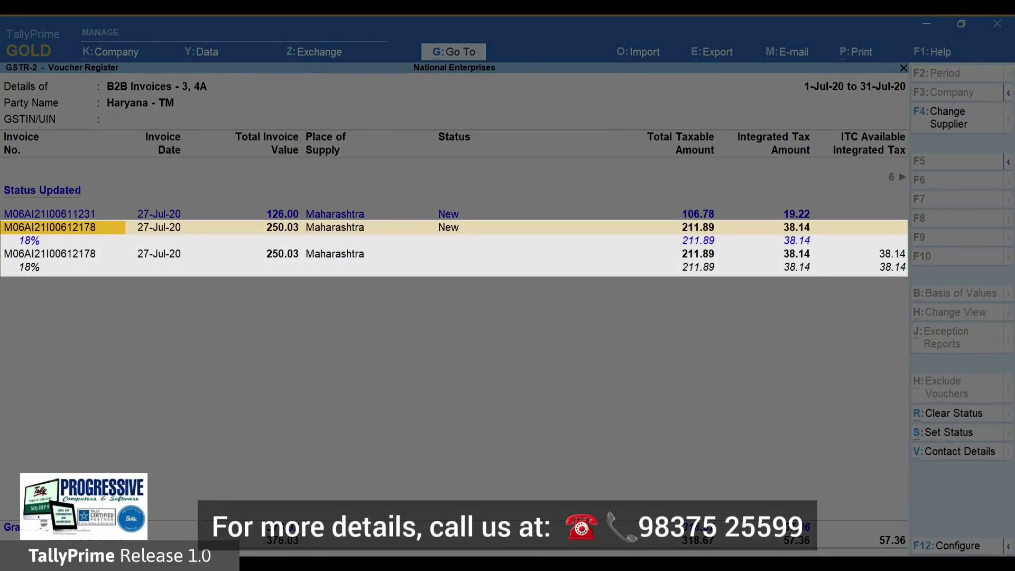
{"action": "key", "text": "Escape"}
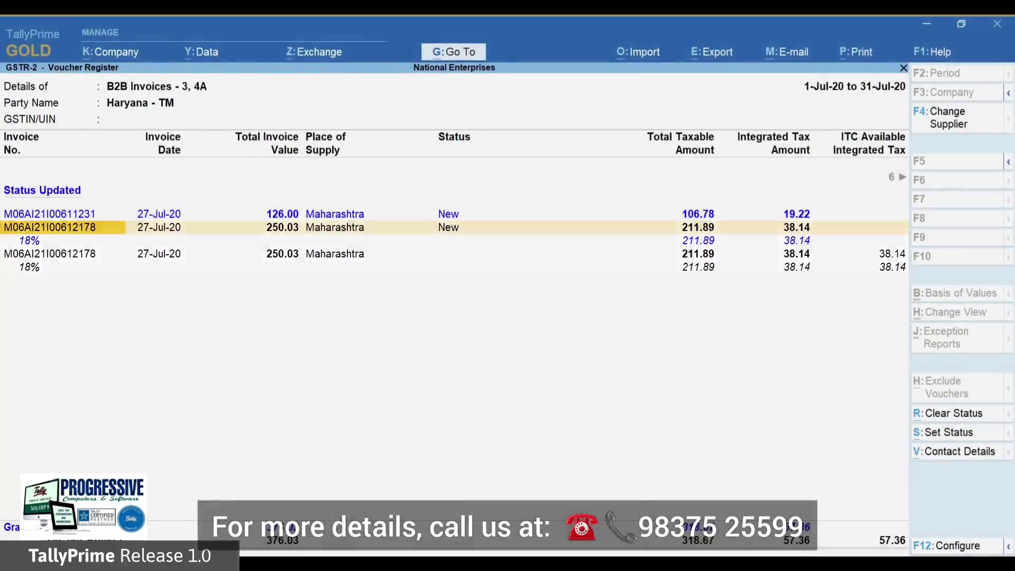
Select both Haryana - TM invoices for Set Status, then return to the supplier-wise list.
{"action": "key", "text": "shift+Up"}
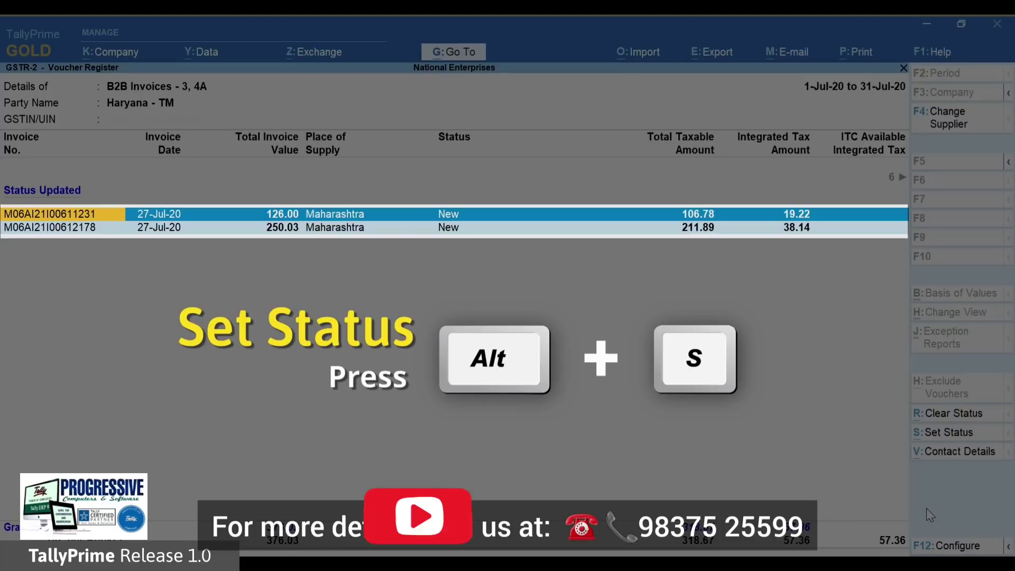
{"action": "key", "text": "alt+s"}
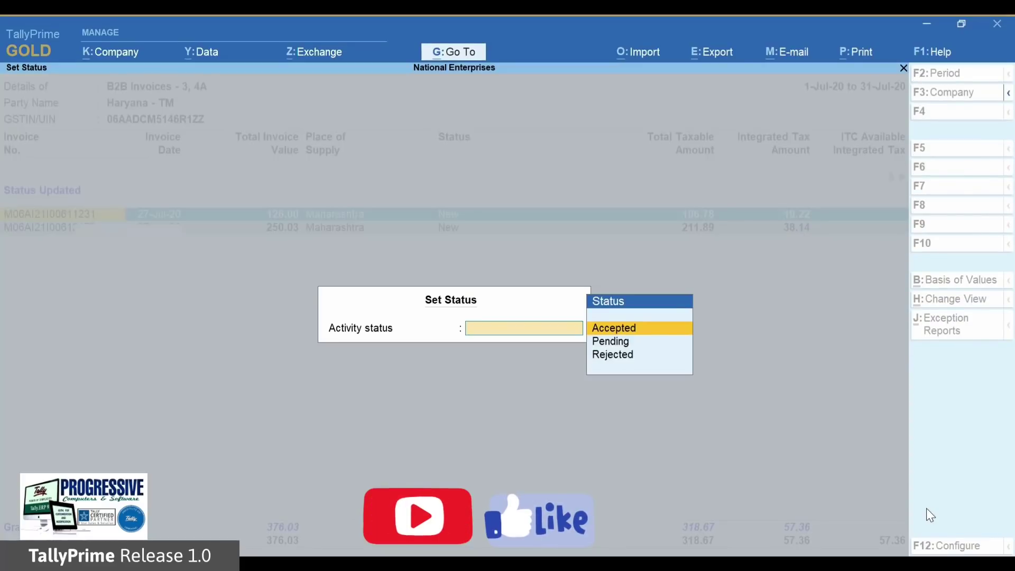
{"action": "key", "text": "Escape"}
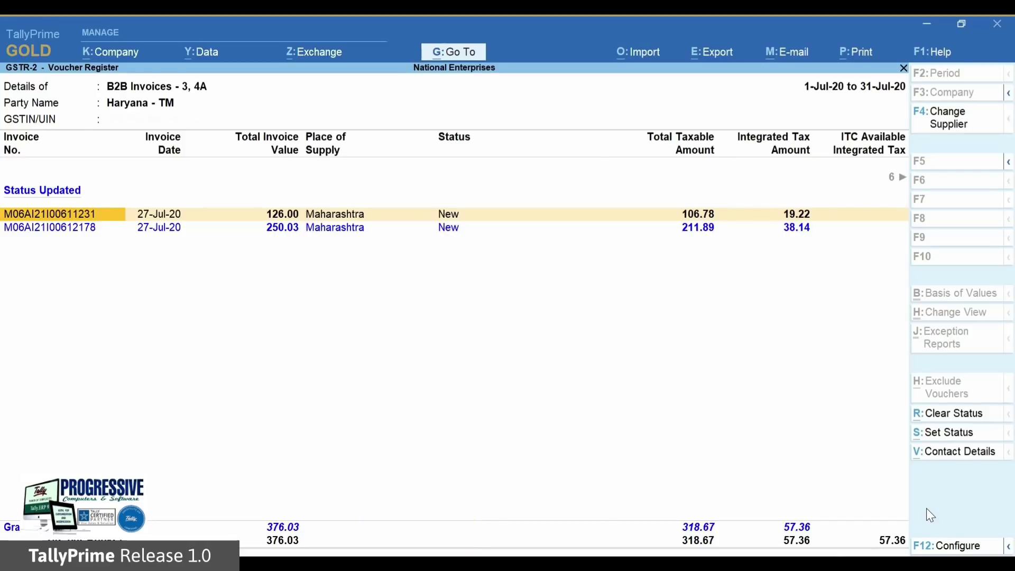
{"action": "key", "text": "Escape"}
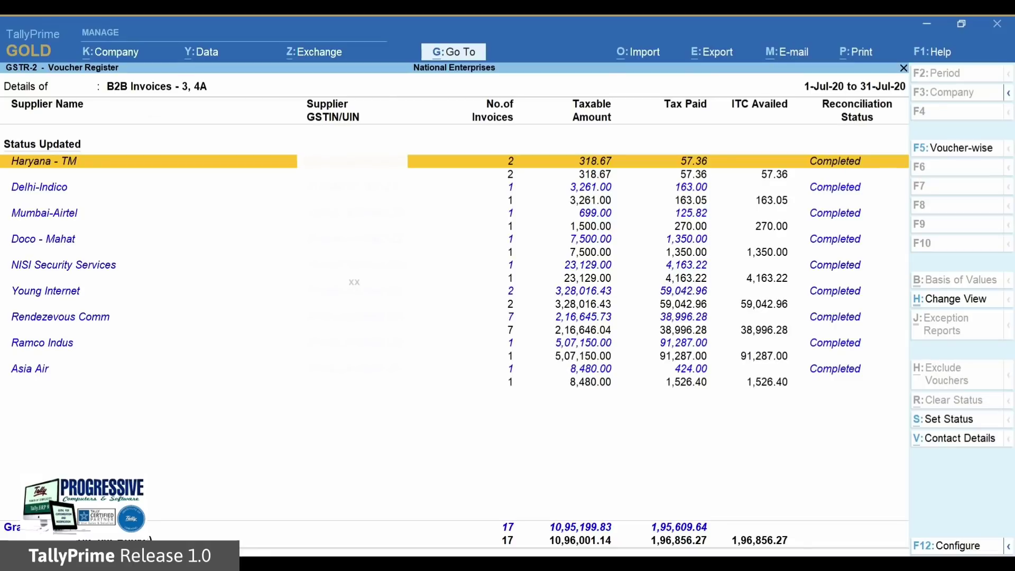
{"action": "key", "text": "Down"}
{"action": "key", "text": "Down"}
{"action": "key", "text": "Return"}
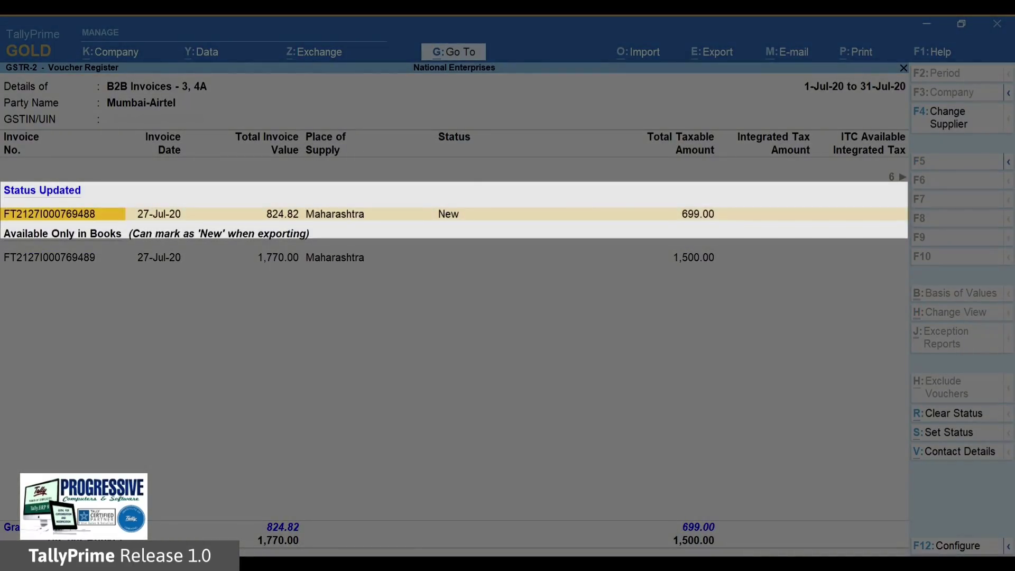
{"action": "key", "text": "alt+F5"}
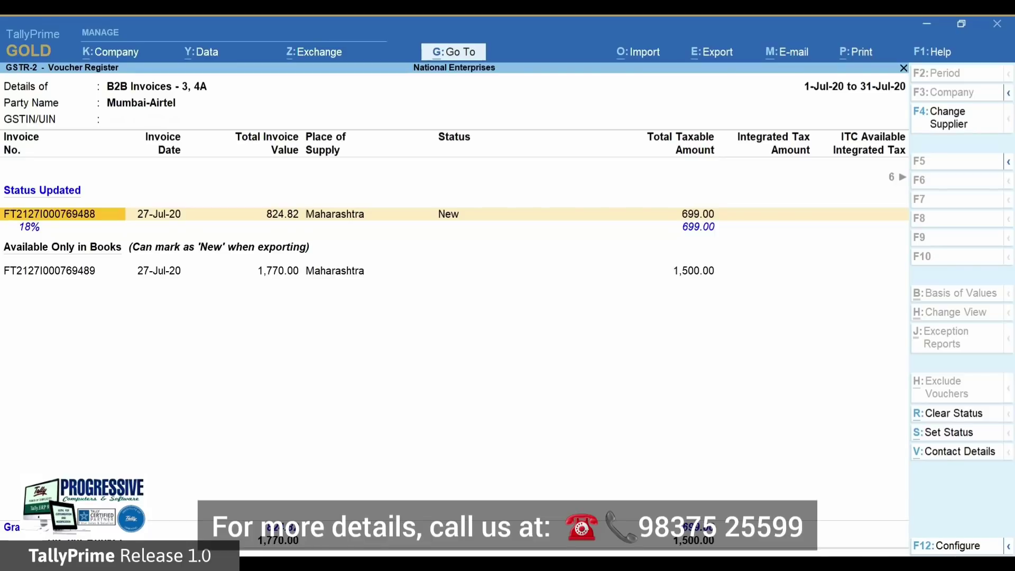
{"action": "left_click", "coordinate": [50, 270]}
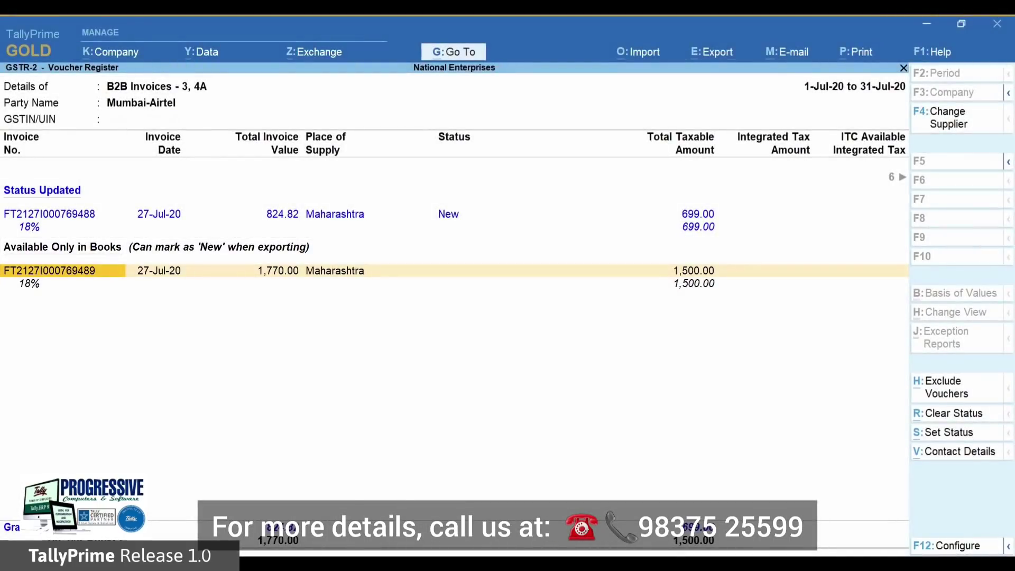
{"action": "key", "text": "Escape"}
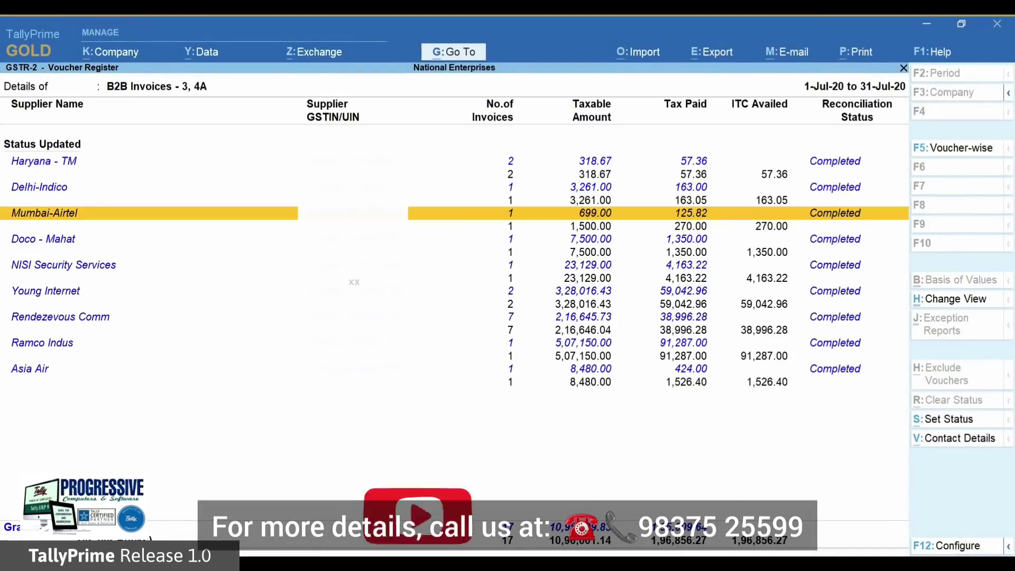
Review the invoice lists of NISI Security Services and Doco - Mahat.
{"action": "key", "text": "Down"}
{"action": "key", "text": "Down"}
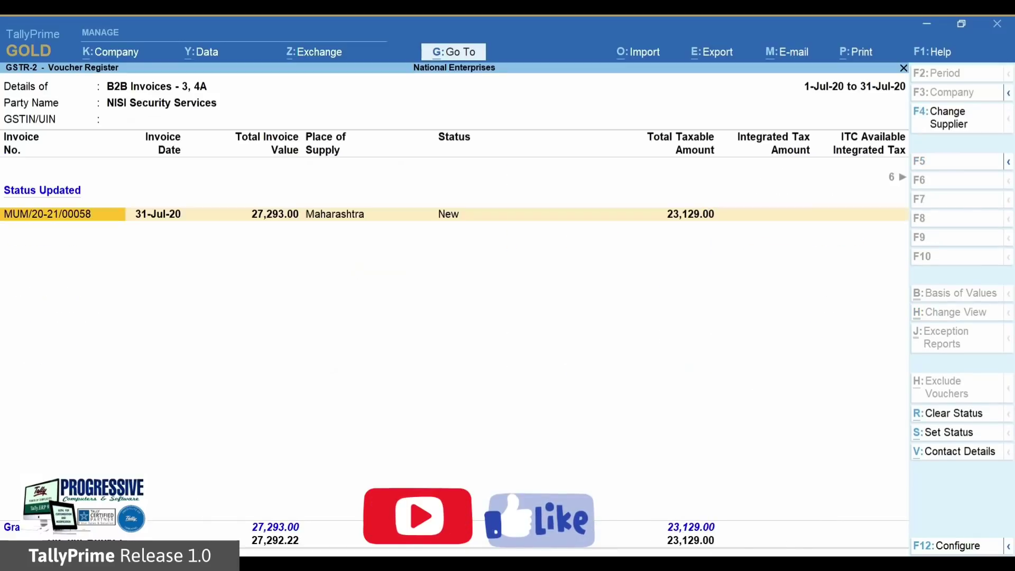
{"action": "key", "text": "Return"}
{"action": "key", "text": "Return"}
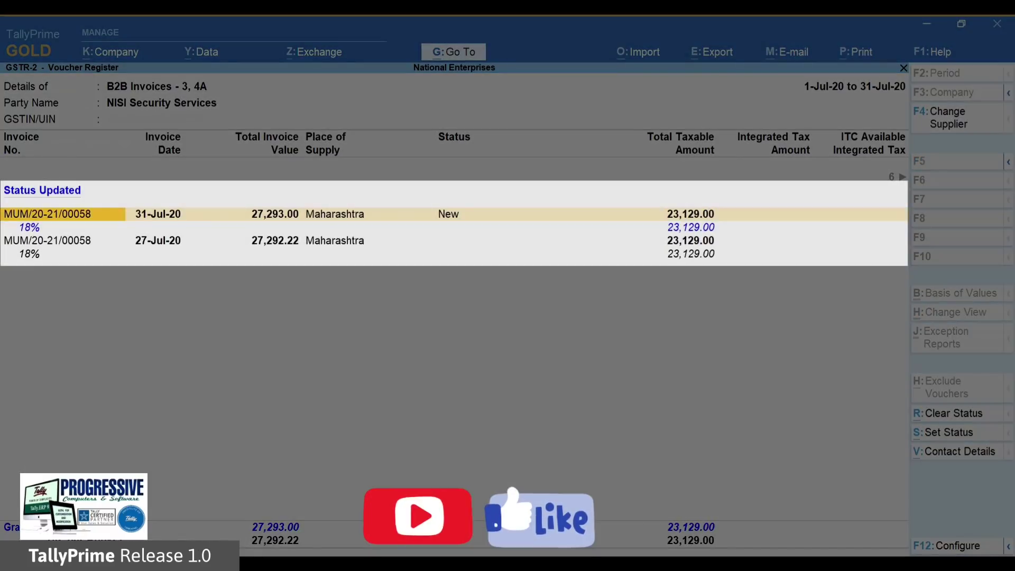
{"action": "key", "text": "Escape"}
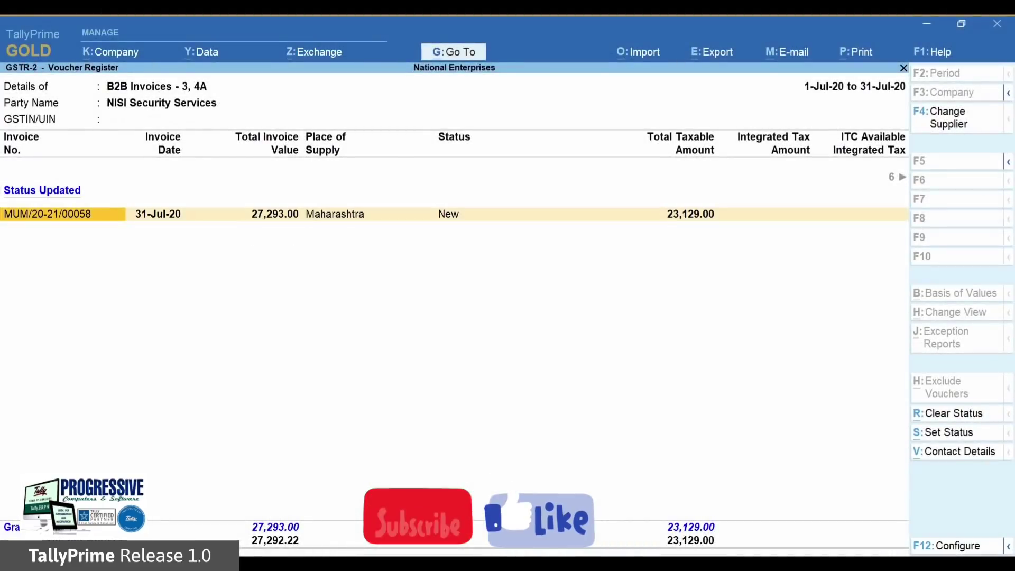
{"action": "key", "text": "Escape"}
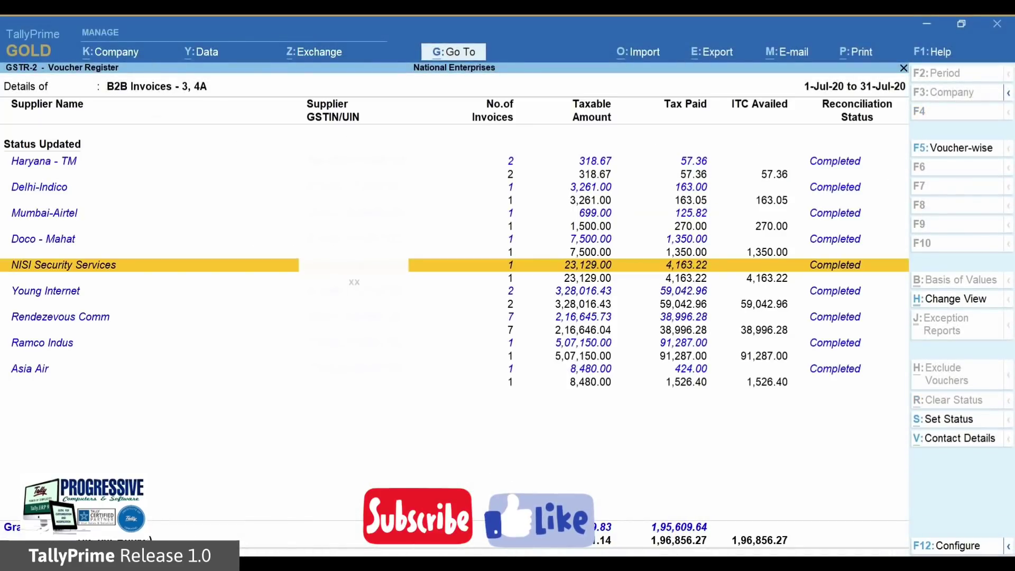
{"action": "key", "text": "Up"}
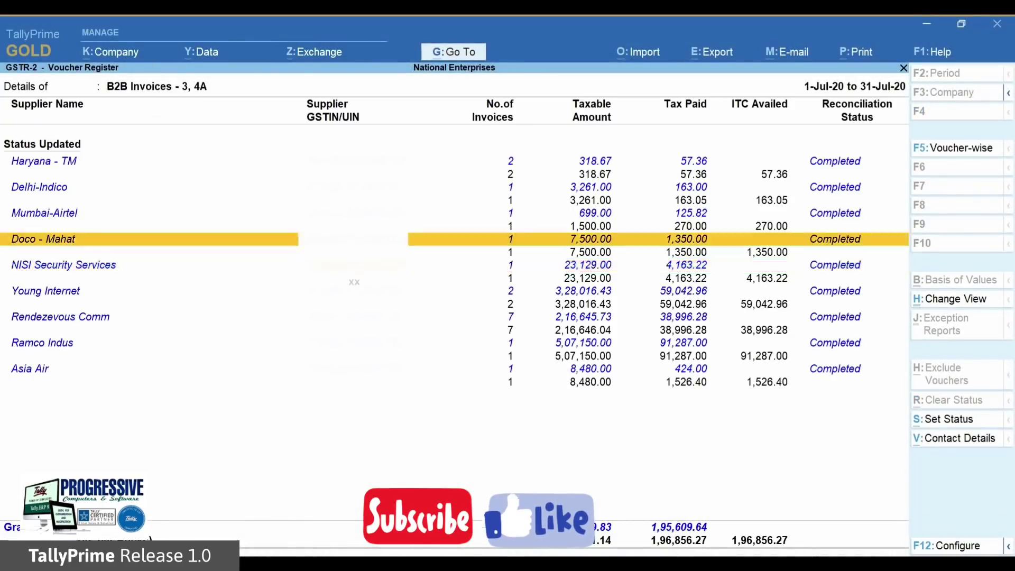
{"action": "key", "text": "Return"}
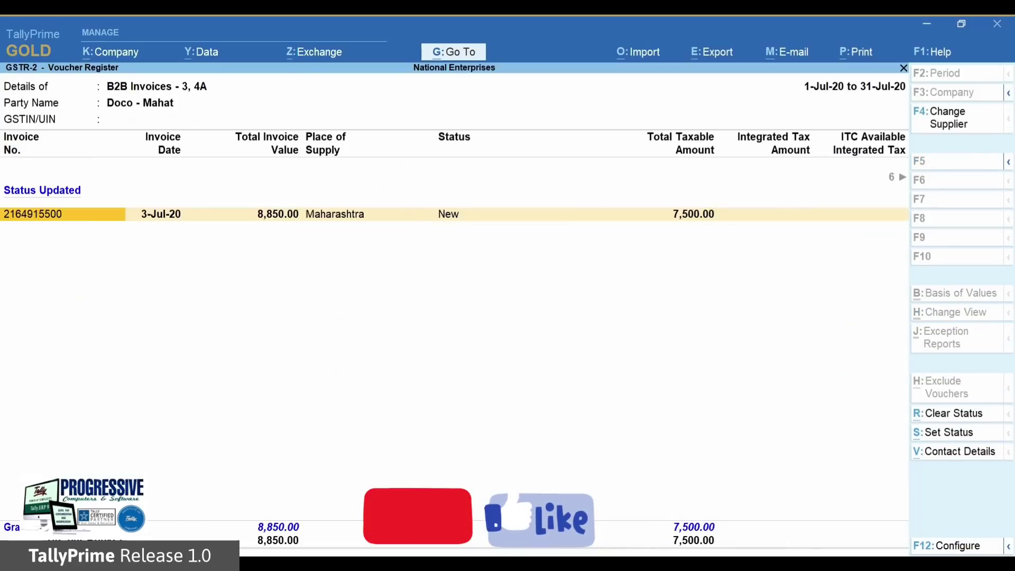
{"action": "key", "text": "Escape"}
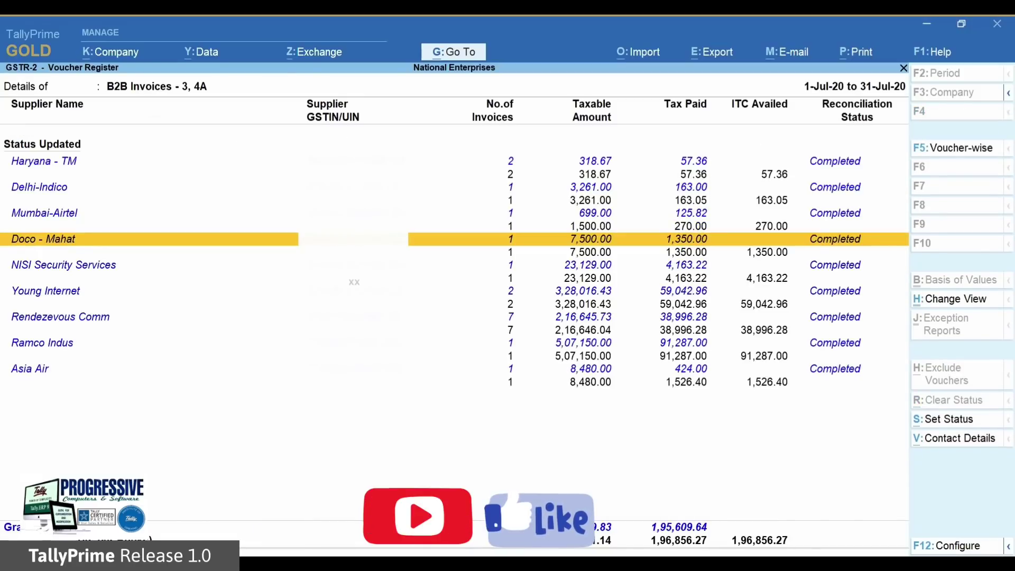
Show Rendezevous Comm's invoices and expand MHCE008183 beside its 3-Jul-20 books entry.
{"action": "key", "text": "Down"}
{"action": "key", "text": "Down"}
{"action": "key", "text": "Down"}
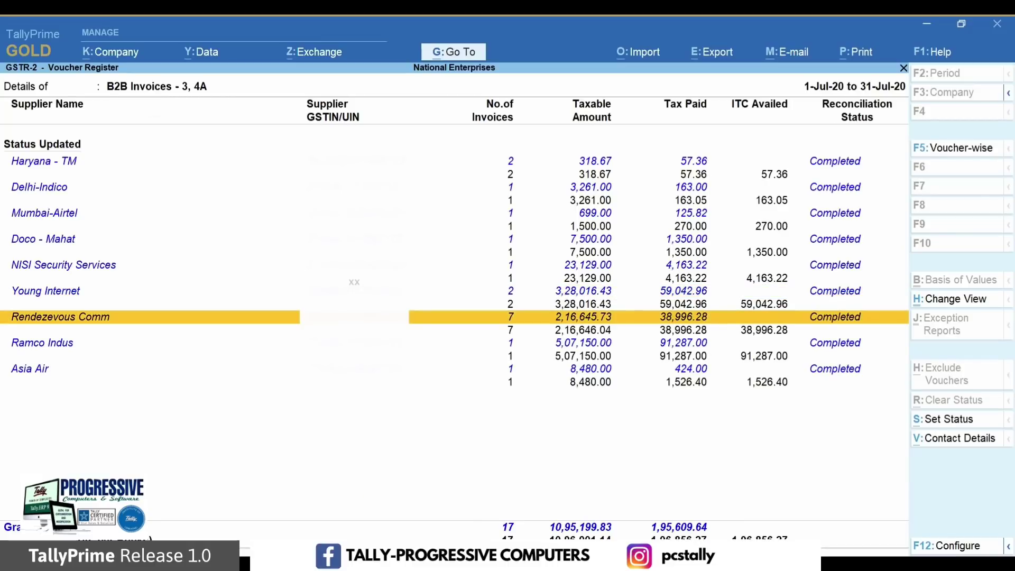
{"action": "key", "text": "Return"}
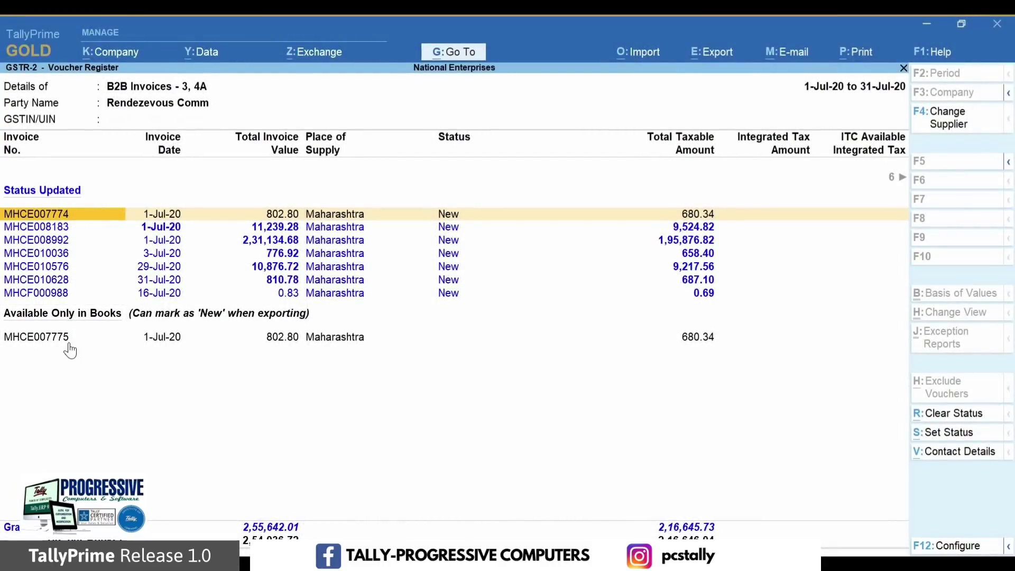
{"action": "key", "text": "Down"}
{"action": "key", "text": "shift+Return"}
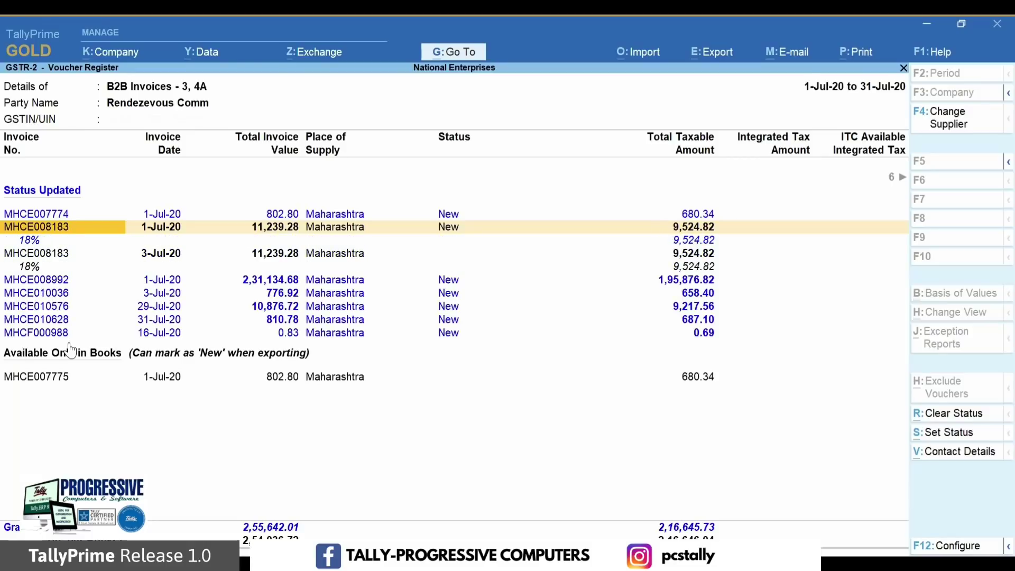